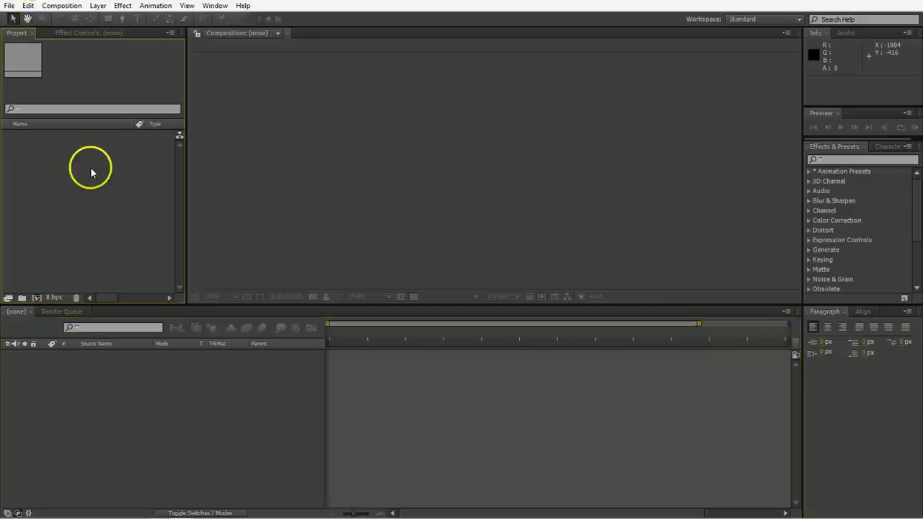
Import Work Video.mp4 and build a Work Video composition from it.
{"action": "right_click", "coordinate": [73, 163]}
{"action": "mouse_move", "coordinate": [93, 206]}
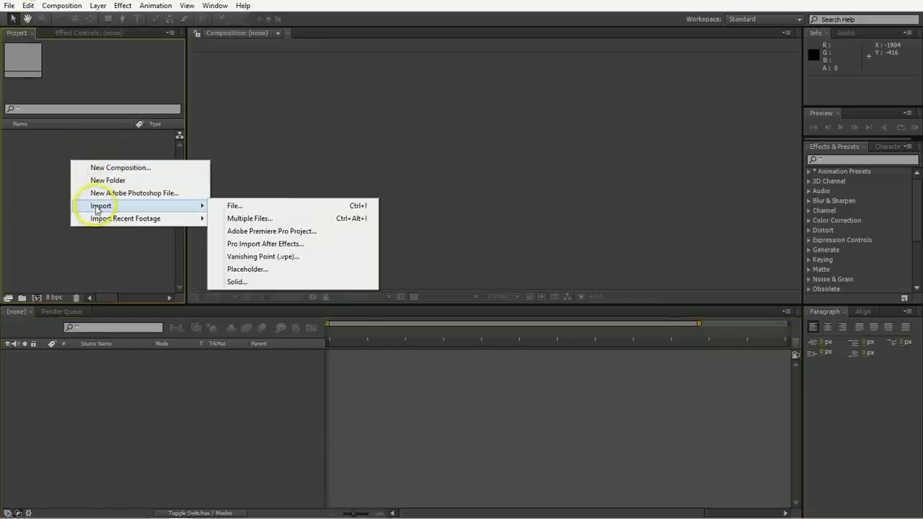
{"action": "left_click", "coordinate": [293, 206]}
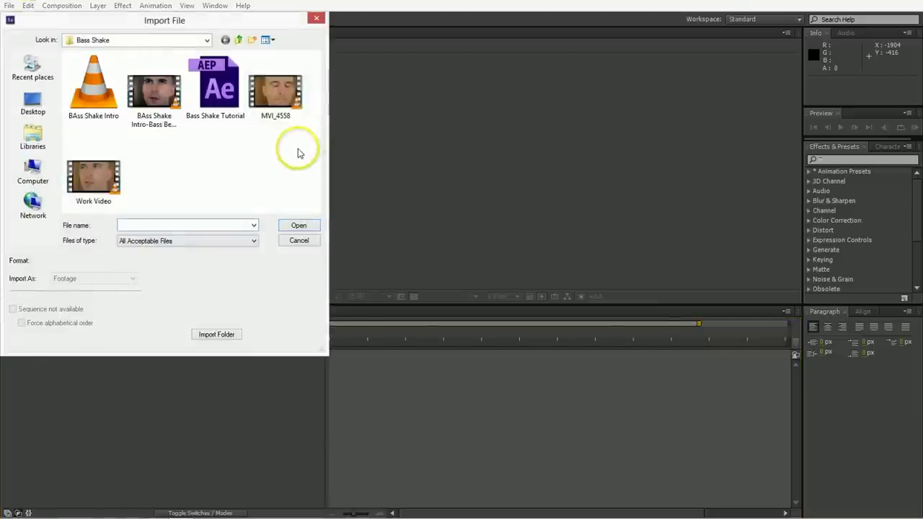
{"action": "double_click", "coordinate": [105, 188]}
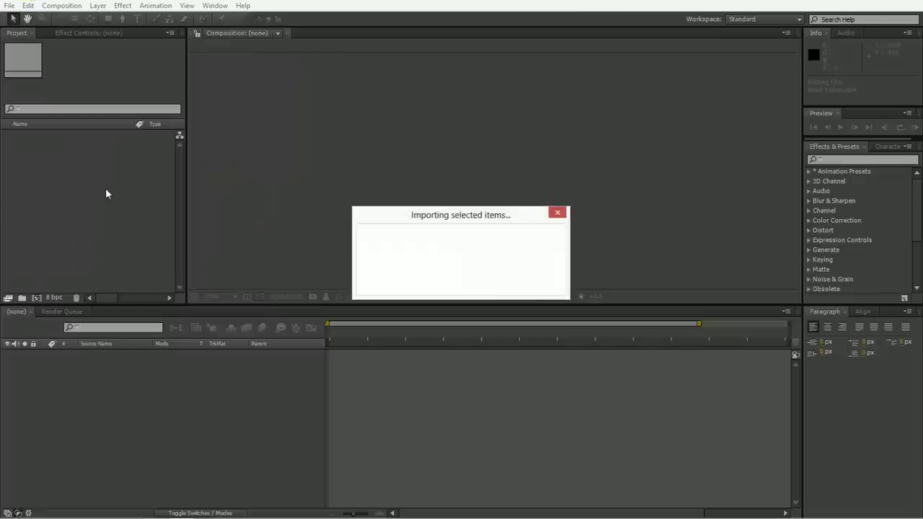
{"action": "left_click_drag", "start_coordinate": [40, 137], "coordinate": [34, 300]}
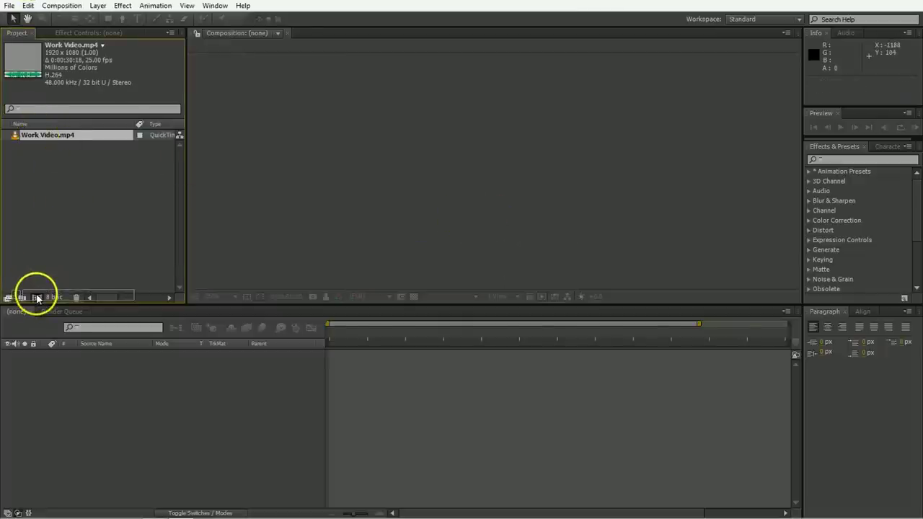
Reveal the clip's audio waveform and set the time to 0:00:01:16.
{"action": "key", "text": "Caps_Lock"}
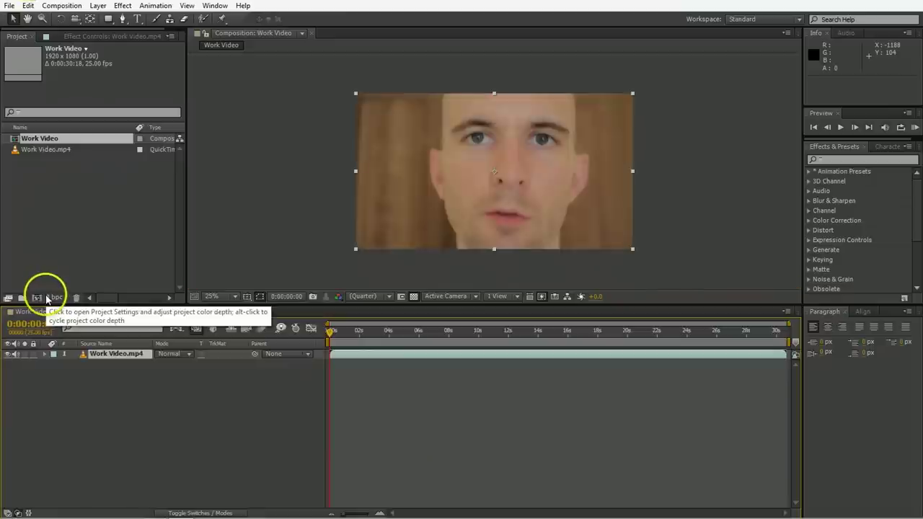
{"action": "left_click_drag", "start_coordinate": [344, 336], "coordinate": [387, 338]}
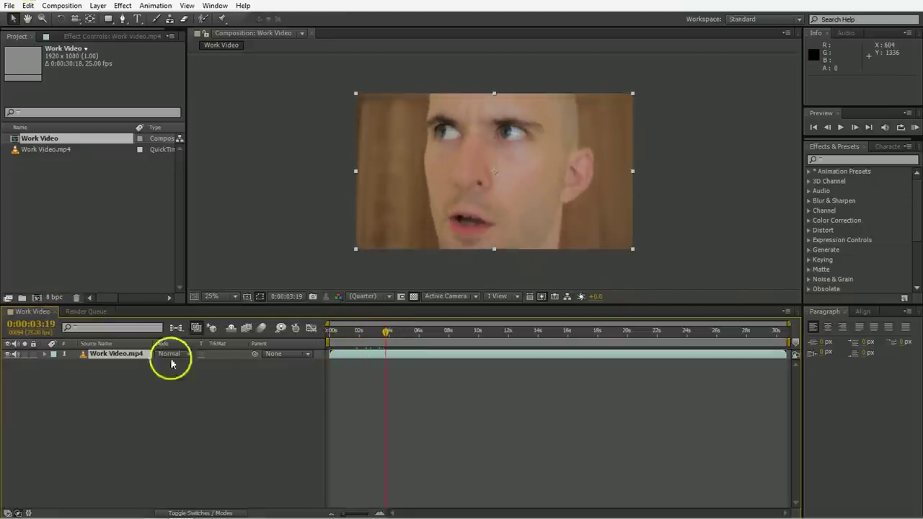
{"action": "key", "text": "l"}
{"action": "key", "text": "l"}
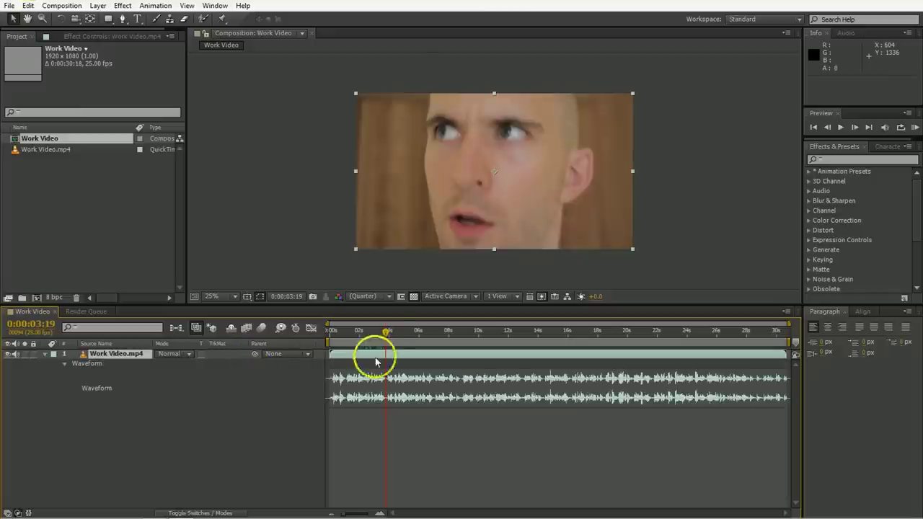
{"action": "left_click_drag", "start_coordinate": [338, 331], "coordinate": [354, 341]}
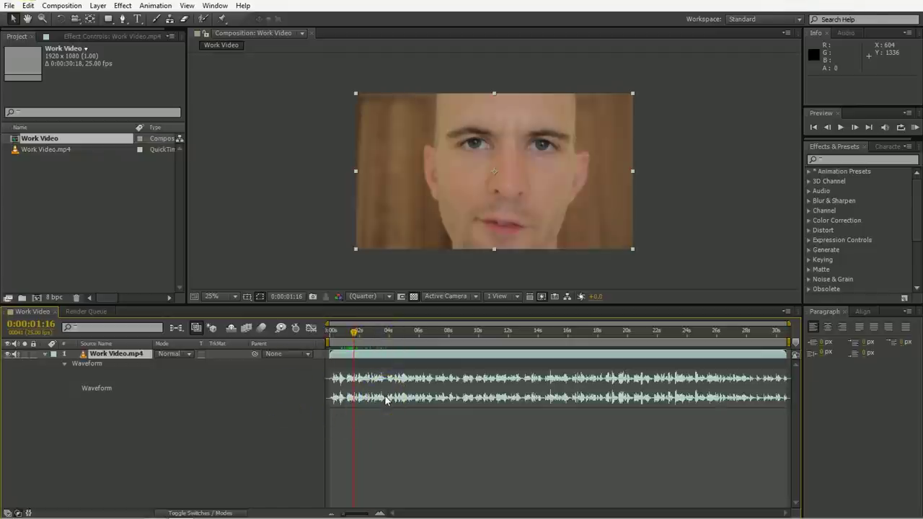
Apply Bass & Treble (Bass 100, Treble -100) to the Work Video.mp4 layer and reselect it.
{"action": "left_click", "coordinate": [838, 158]}
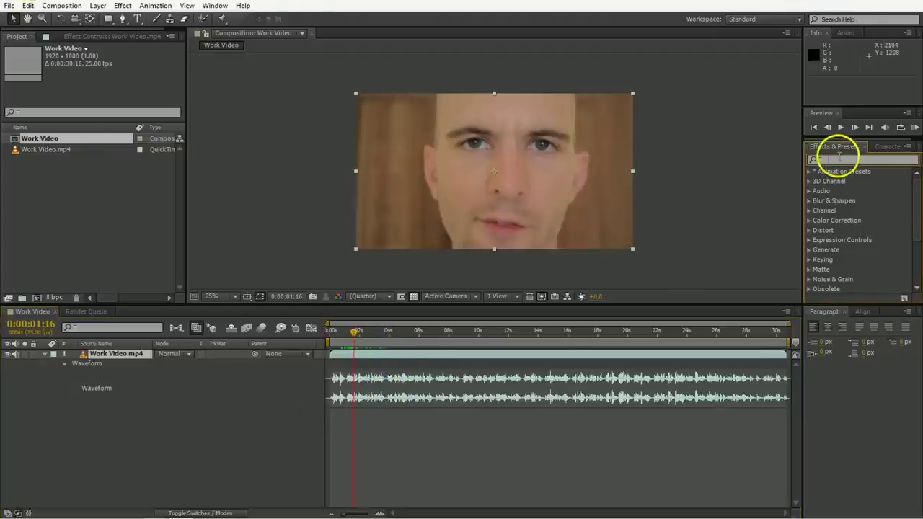
{"action": "type", "text": "bass"}
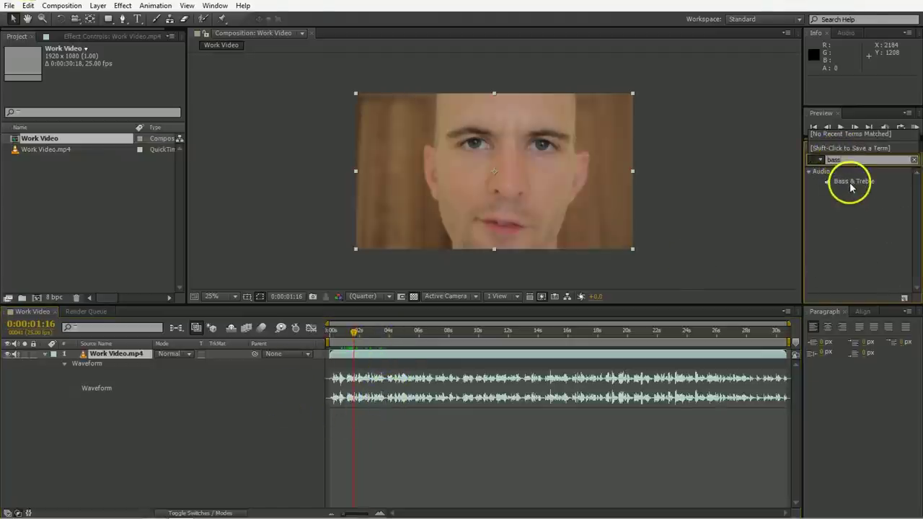
{"action": "left_click_drag", "start_coordinate": [852, 186], "coordinate": [588, 357]}
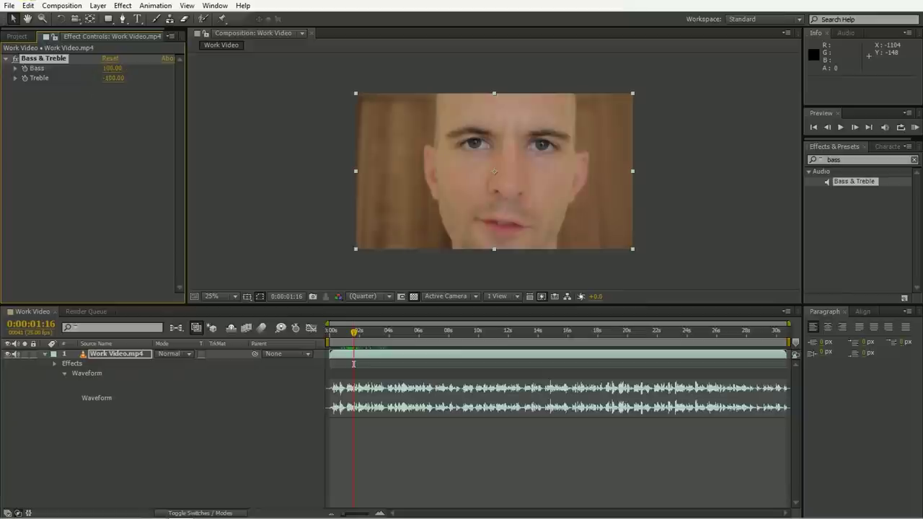
{"action": "left_click", "coordinate": [118, 358]}
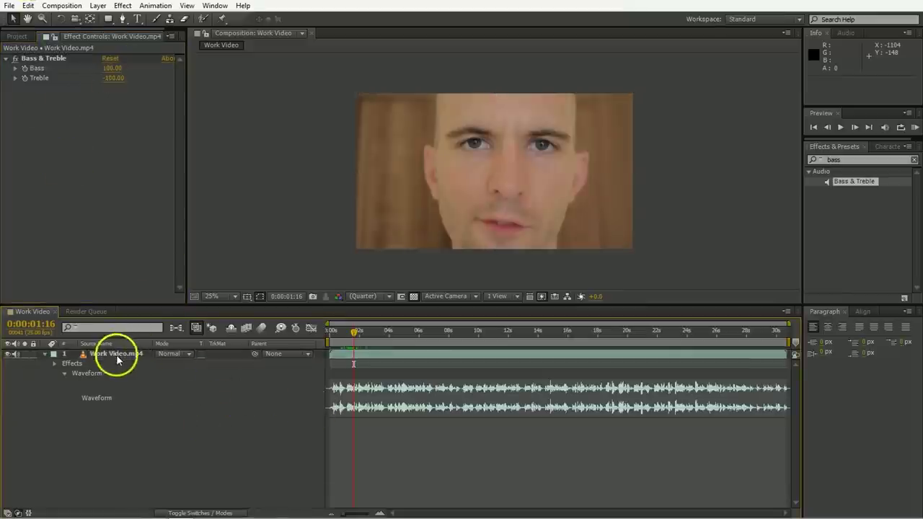
{"action": "left_click", "coordinate": [117, 359]}
{"action": "left_click", "coordinate": [155, 6]}
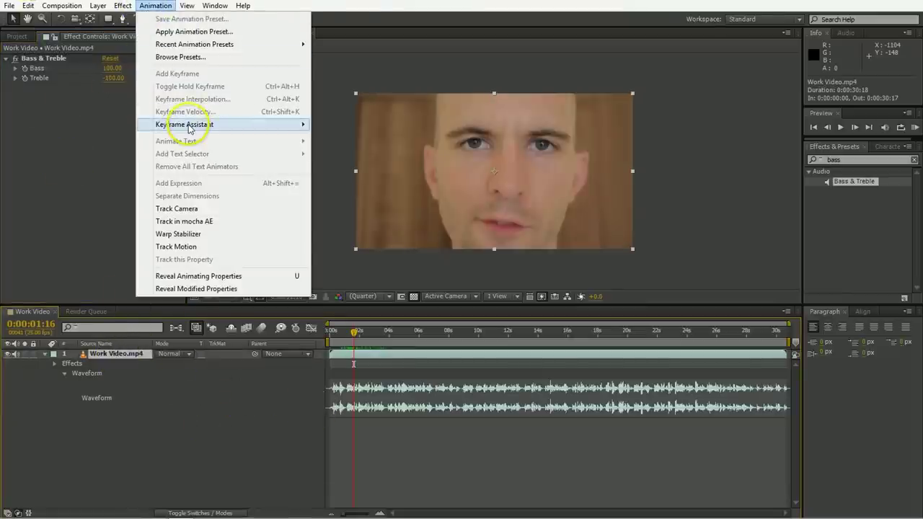
Convert the clip's audio to keyframes and reveal the Audio Amplitude sliders.
{"action": "mouse_move", "coordinate": [190, 128]}
{"action": "left_click", "coordinate": [342, 125]}
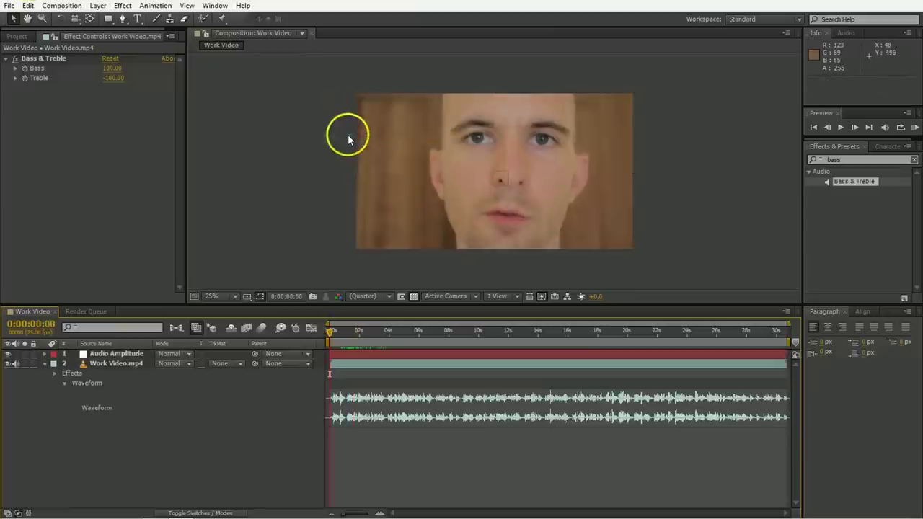
{"action": "left_click", "coordinate": [353, 353]}
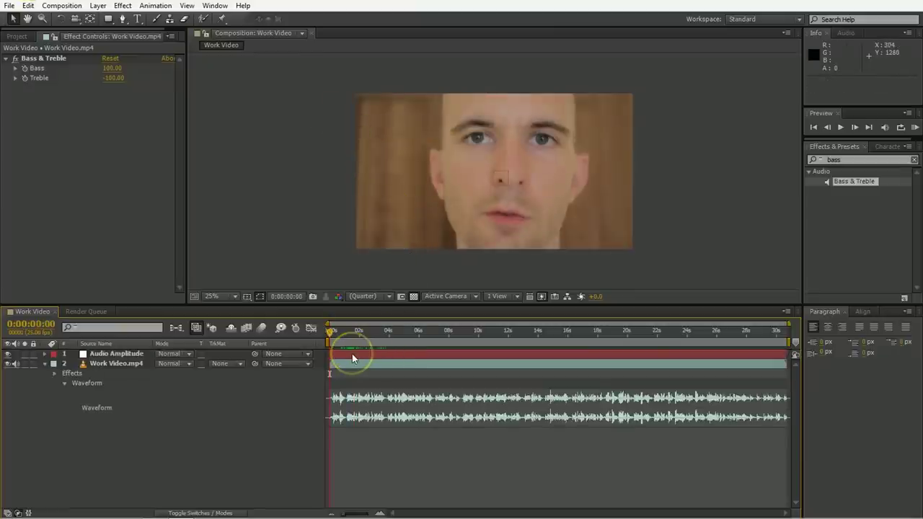
{"action": "key", "text": "u"}
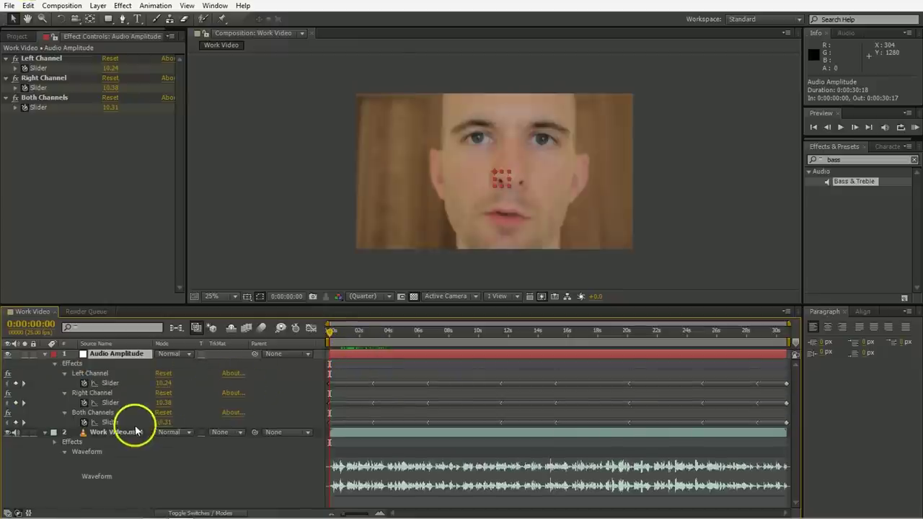
Inspect the Both Channels slider graph in the Graph Editor and preview playback.
{"action": "left_click", "coordinate": [131, 424]}
{"action": "left_click", "coordinate": [312, 328]}
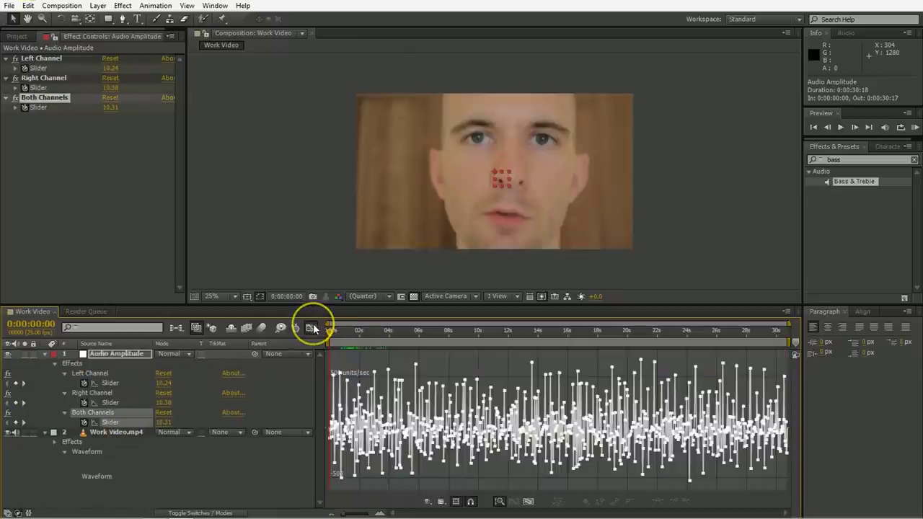
{"action": "key", "text": "space"}
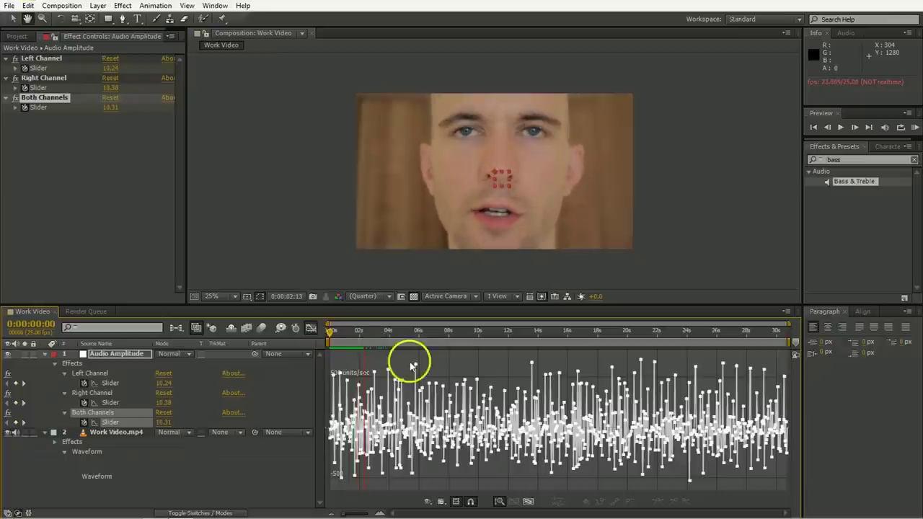
{"action": "mouse_move", "coordinate": [440, 368]}
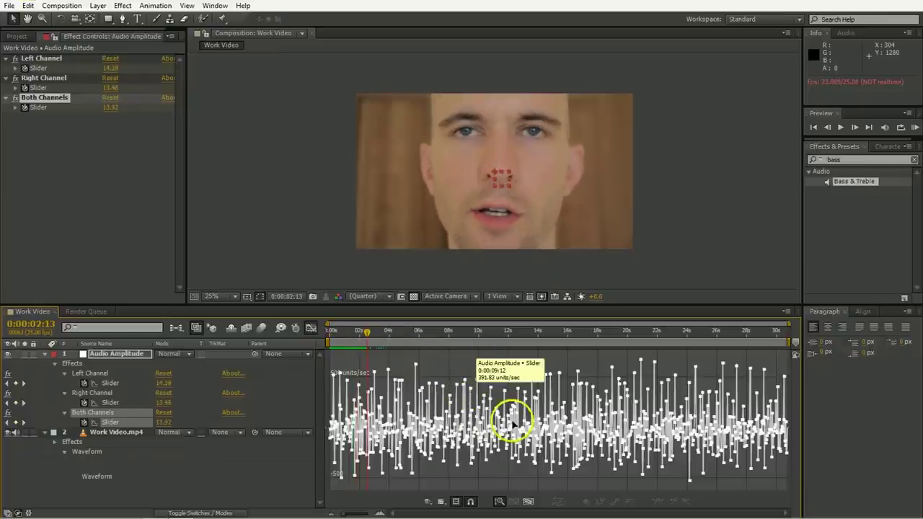
{"action": "left_click", "coordinate": [311, 329]}
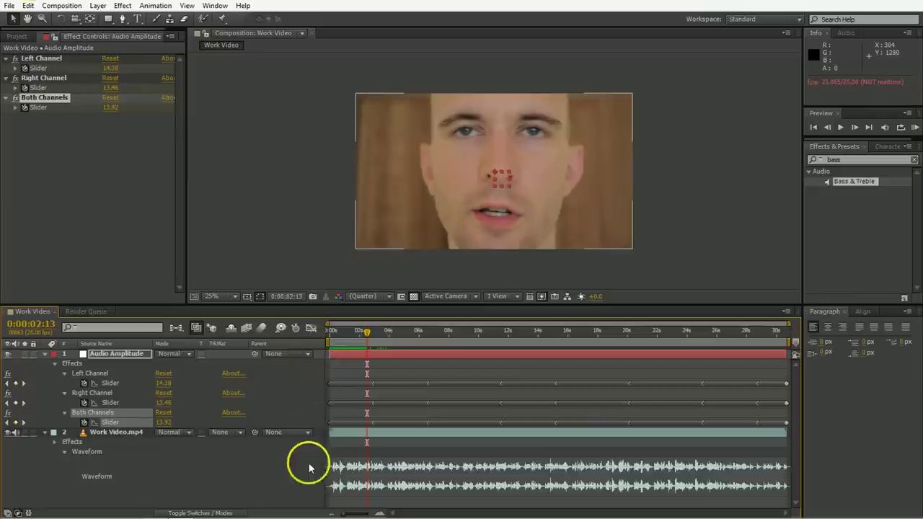
Add a new adjustment layer named Bass Effects.
{"action": "left_click", "coordinate": [45, 433]}
{"action": "left_click", "coordinate": [45, 354]}
{"action": "right_click", "coordinate": [141, 265]}
{"action": "mouse_move", "coordinate": [303, 271]}
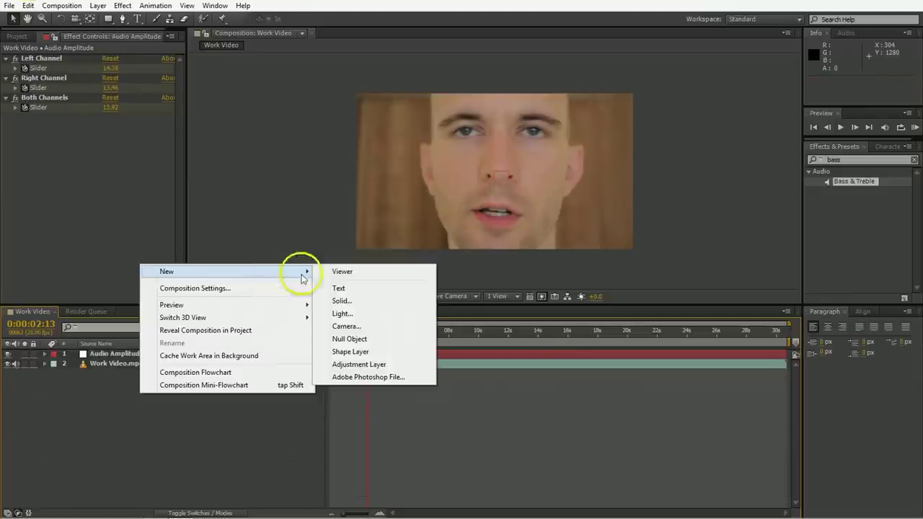
{"action": "left_click", "coordinate": [358, 365]}
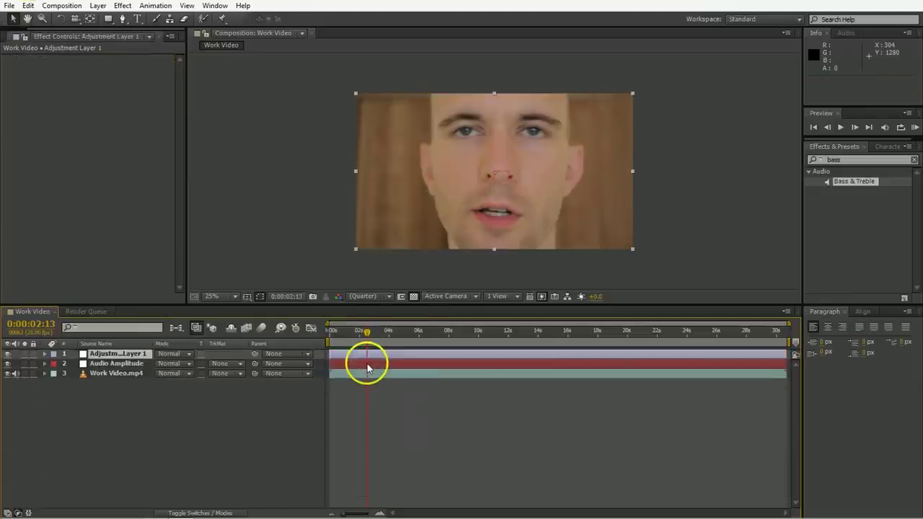
{"action": "key", "text": "Return"}
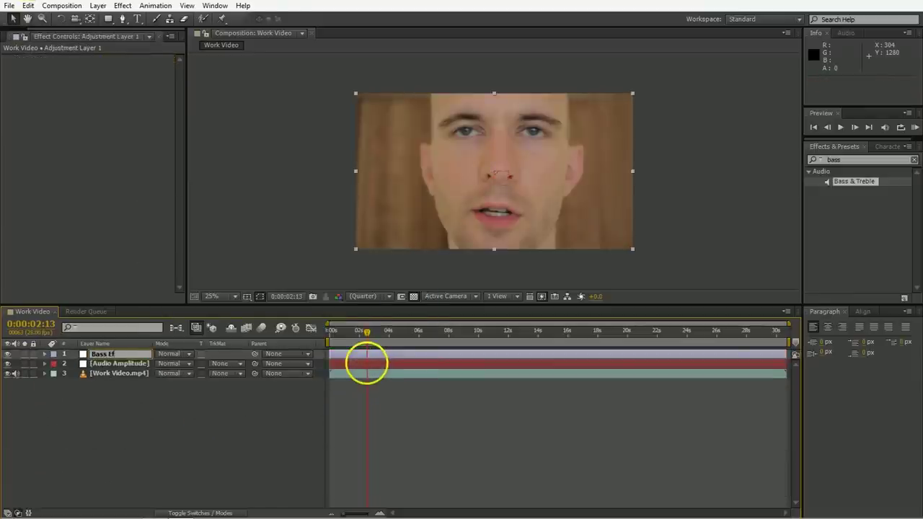
{"action": "key", "text": "Return"}
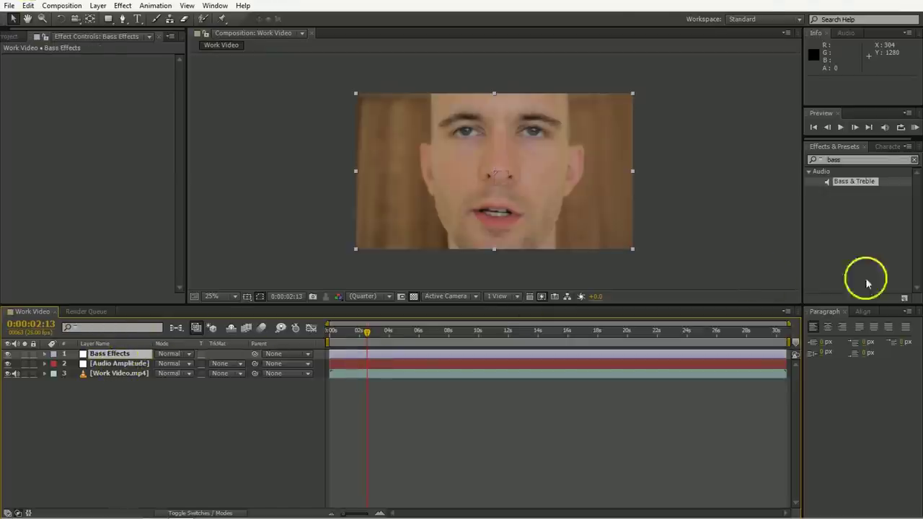
Apply Magnify to Bass Effects and enlarge its size to 1187 to fill the frame.
{"action": "left_click", "coordinate": [851, 159]}
{"action": "type", "text": "magnify"}
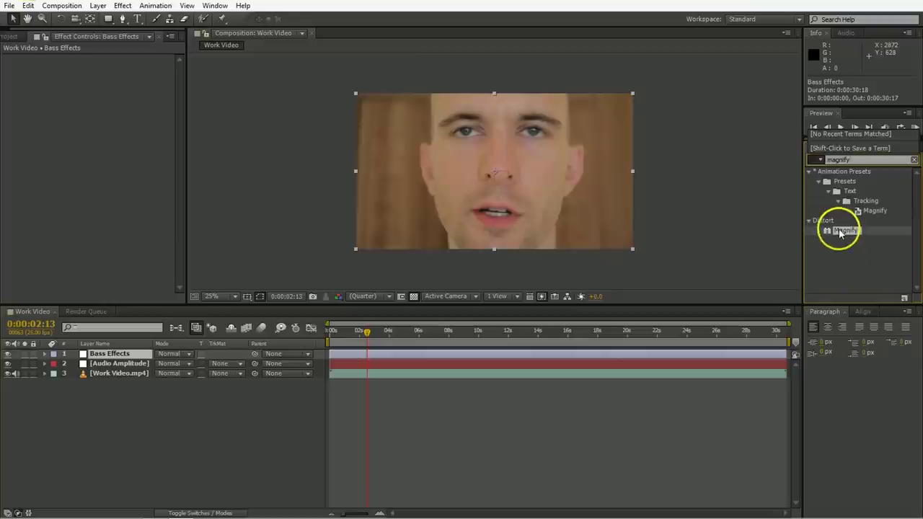
{"action": "left_click_drag", "start_coordinate": [842, 231], "coordinate": [709, 358]}
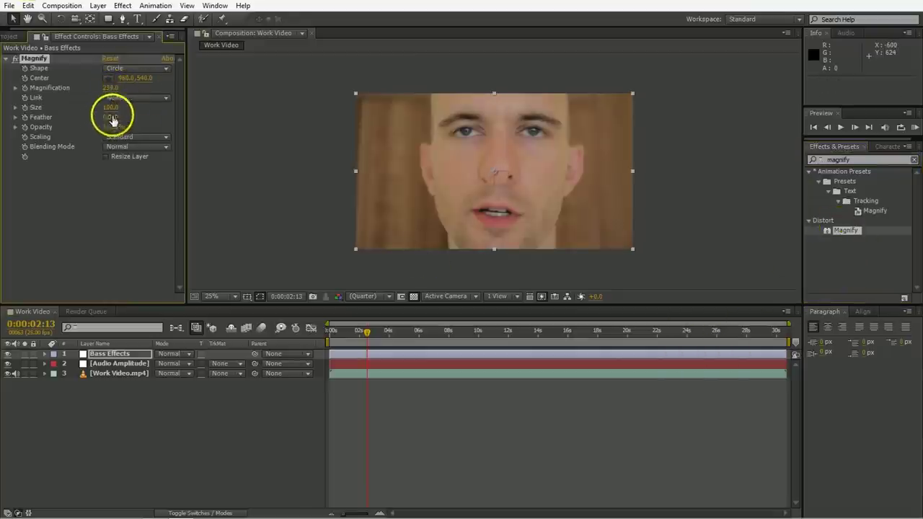
{"action": "left_click_drag", "start_coordinate": [113, 110], "coordinate": [114, 110]}
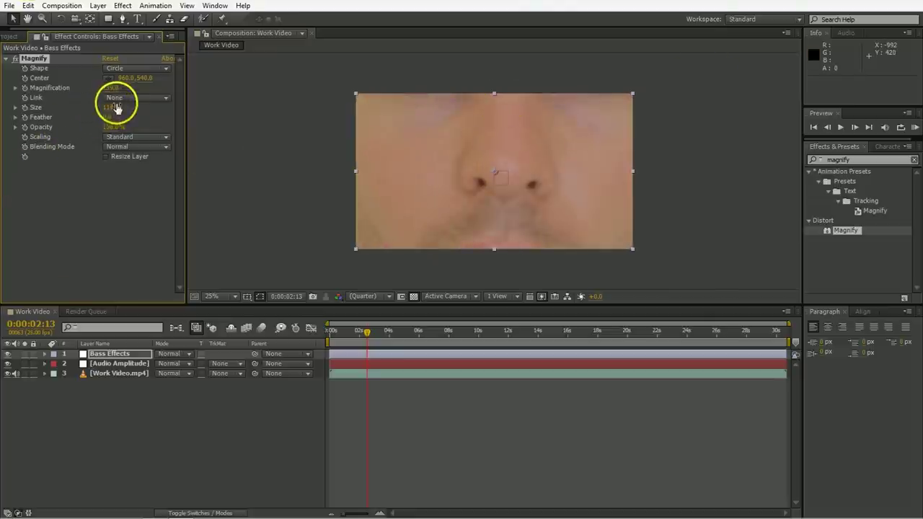
Set Magnification to 100 with an expression, then search effects for 'blur'.
{"action": "left_click", "coordinate": [114, 88]}
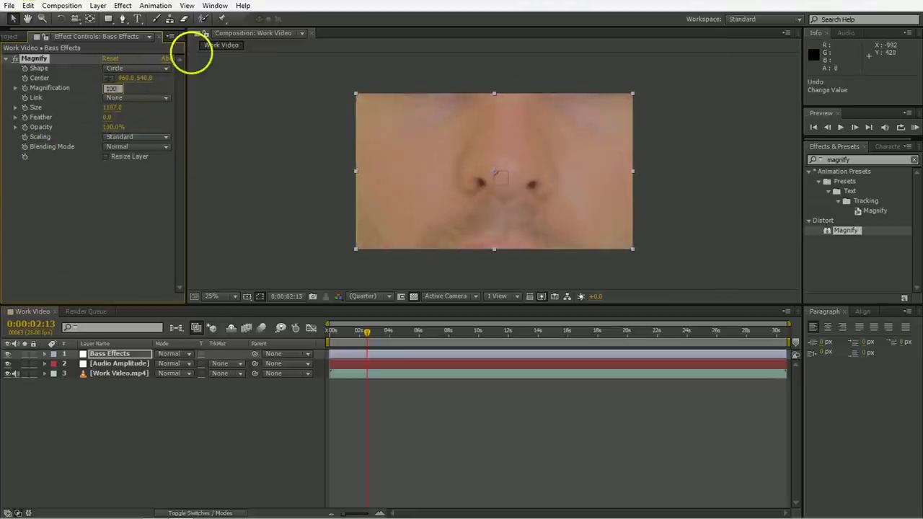
{"action": "type", "text": "100"}
{"action": "key", "text": "Return"}
{"action": "left_click_drag", "start_coordinate": [114, 89], "coordinate": [113, 95]}
{"action": "left_click", "coordinate": [28, 88]}
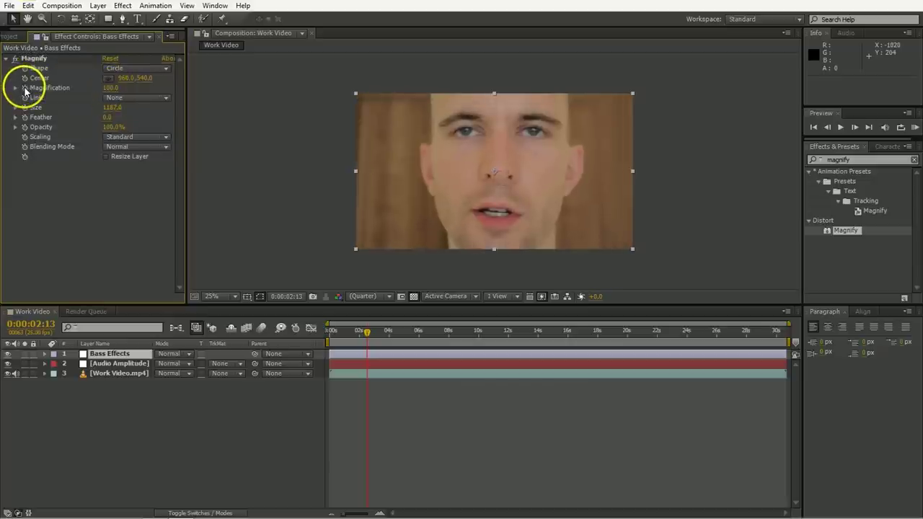
{"action": "left_click", "coordinate": [25, 88], "text": "alt"}
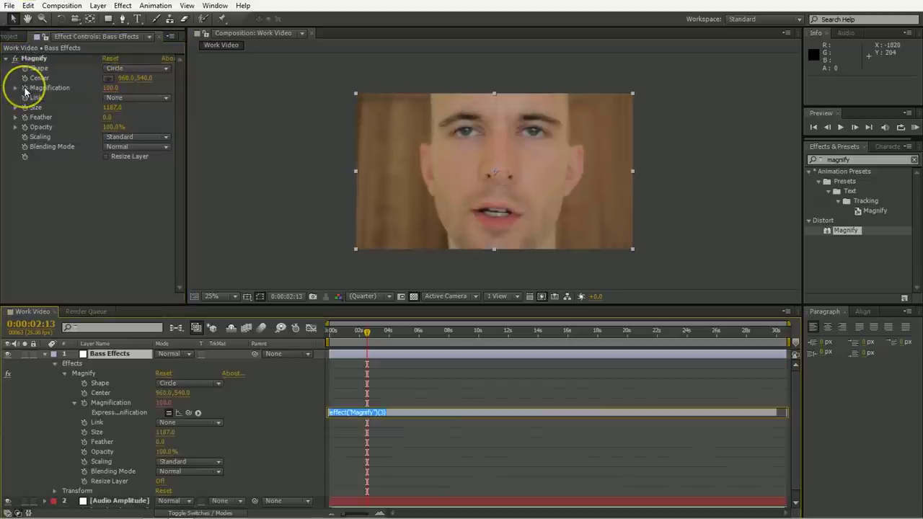
{"action": "left_click", "coordinate": [872, 161]}
{"action": "type", "text": "blur"}
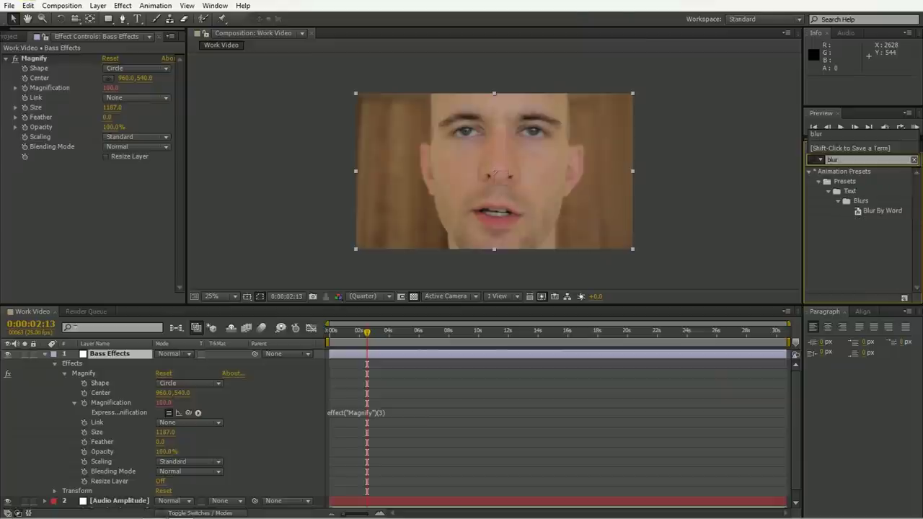
Apply Fast Blur to Bass Effects with an expression on Blurriness.
{"action": "left_click_drag", "start_coordinate": [848, 238], "coordinate": [130, 207]}
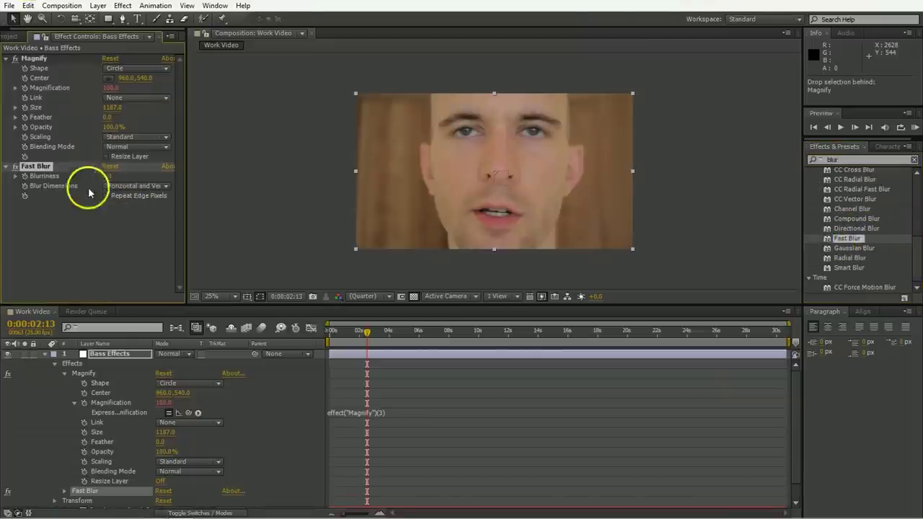
{"action": "left_click", "coordinate": [24, 176], "text": "alt"}
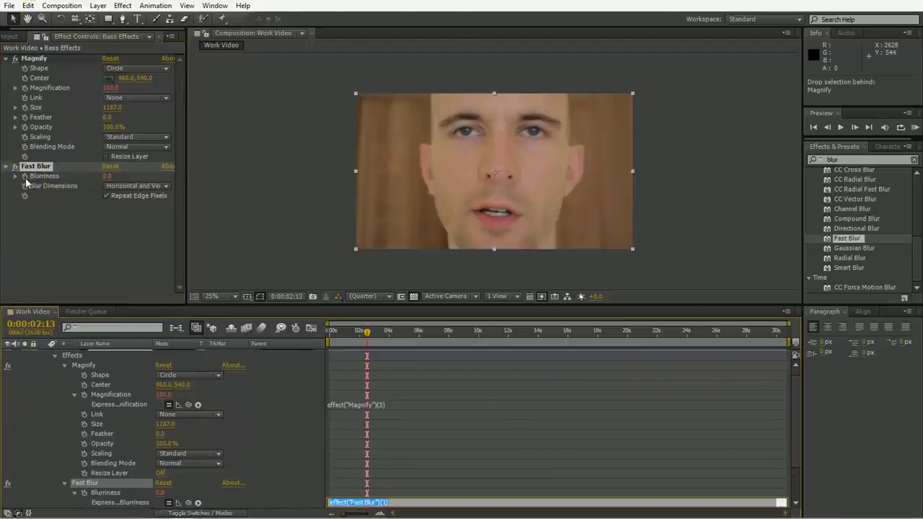
{"action": "left_click", "coordinate": [416, 439]}
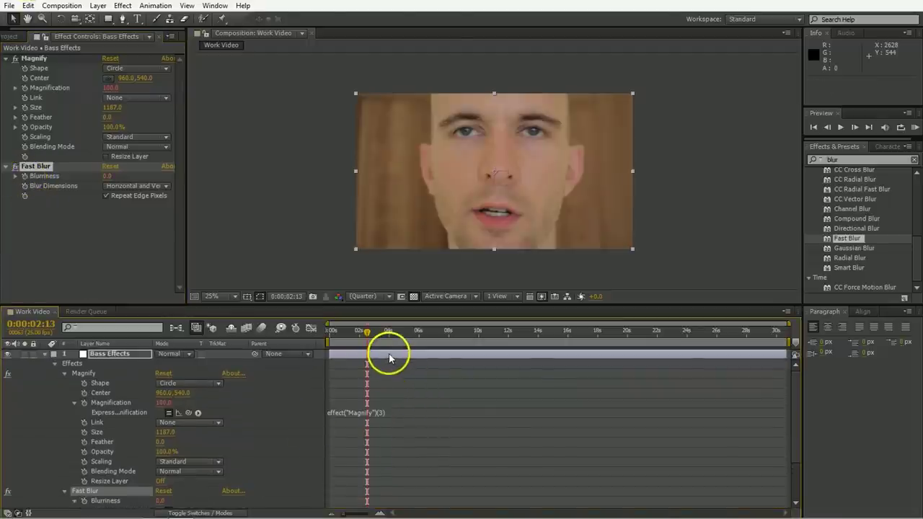
Add an expression to Bass Effects' Opacity and show all expression properties.
{"action": "left_click", "coordinate": [388, 353]}
{"action": "key", "text": "t"}
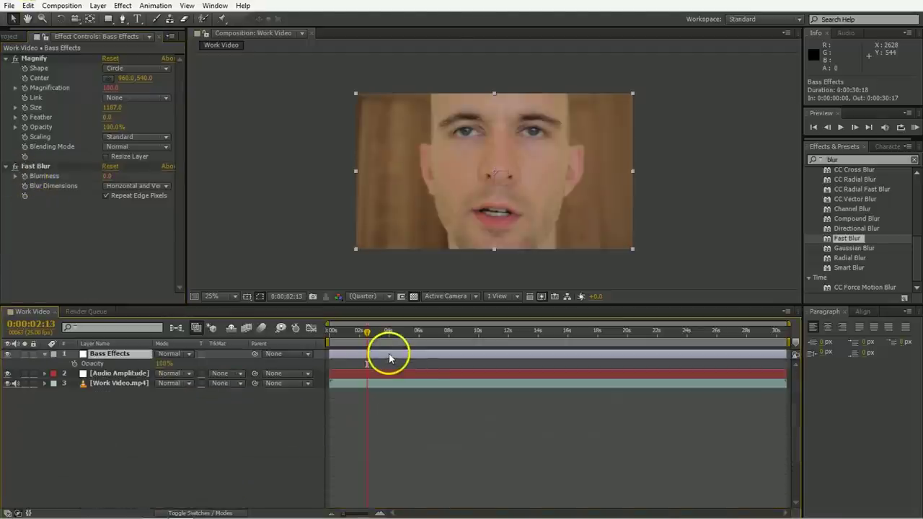
{"action": "left_click", "coordinate": [74, 363], "text": "alt"}
{"action": "key", "text": "BackSpace"}
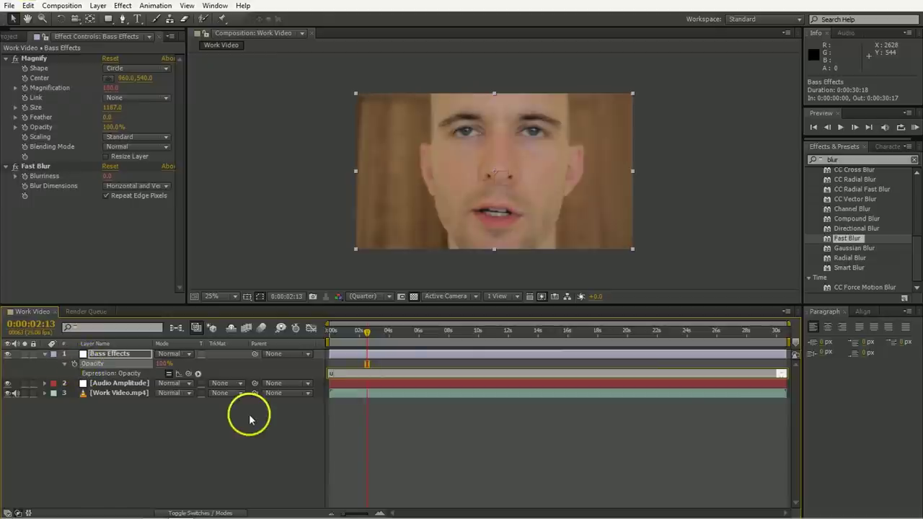
{"action": "left_click", "coordinate": [263, 449]}
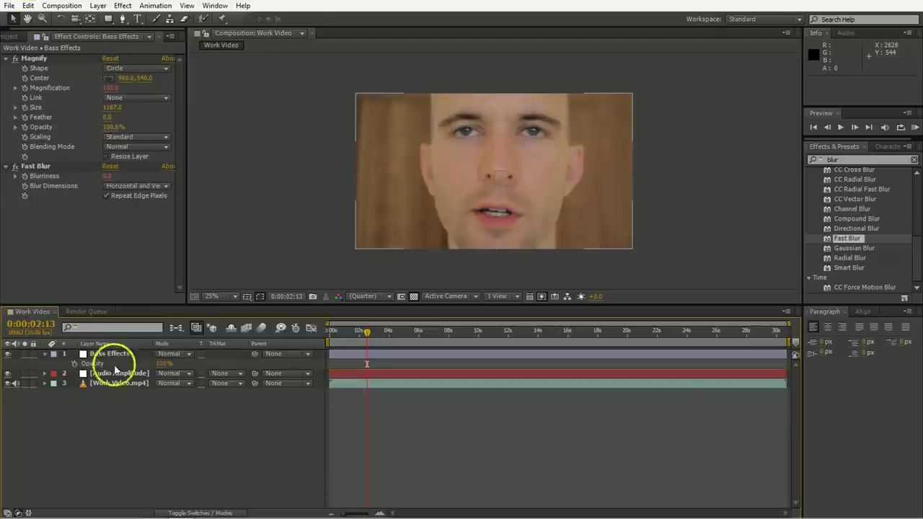
{"action": "left_click", "coordinate": [74, 364], "text": "alt"}
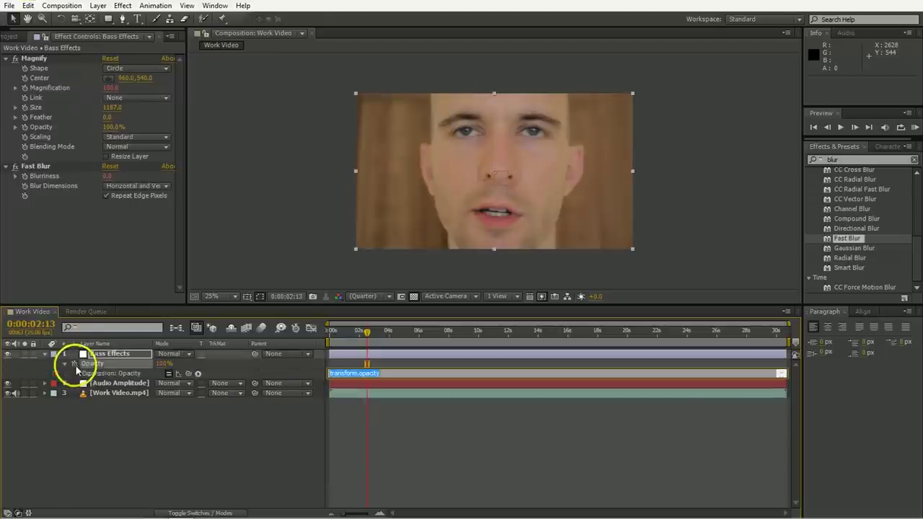
{"action": "left_click", "coordinate": [369, 354]}
{"action": "key", "text": "e"}
{"action": "key", "text": "e"}
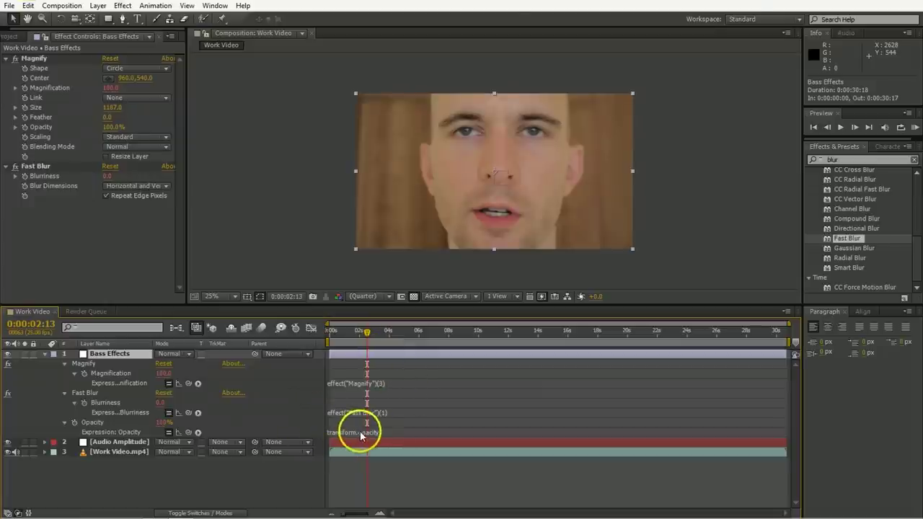
Delete the Left Channel and Right Channel effects from Audio Amplitude.
{"action": "left_click", "coordinate": [132, 445]}
{"action": "key", "text": "u"}
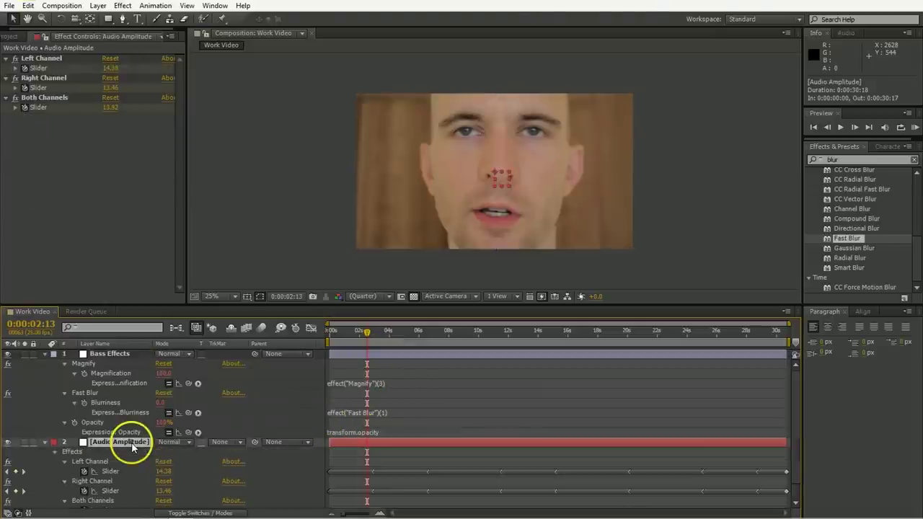
{"action": "left_click", "coordinate": [105, 462]}
{"action": "key", "text": "Delete"}
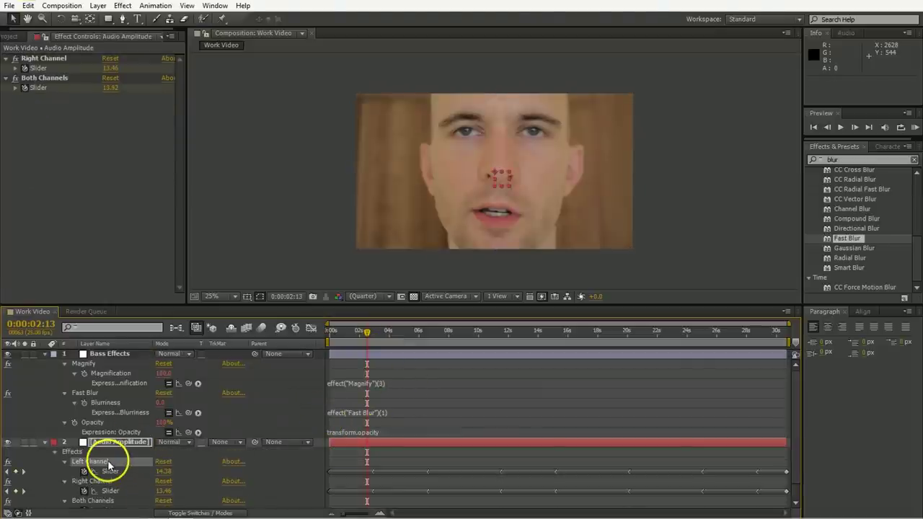
{"action": "left_click", "coordinate": [105, 462]}
{"action": "key", "text": "Delete"}
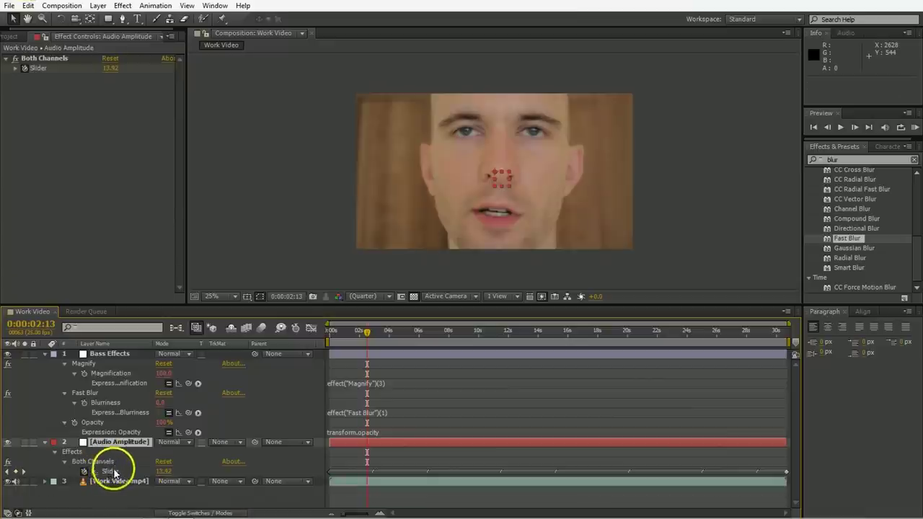
Link Magnification to the Both Channels Slider and preview the result.
{"action": "left_click", "coordinate": [112, 471]}
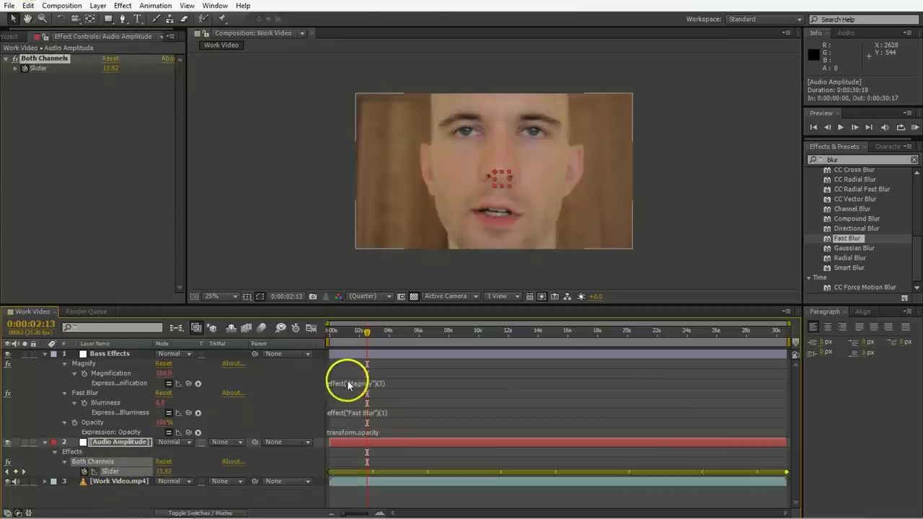
{"action": "left_click", "coordinate": [357, 384]}
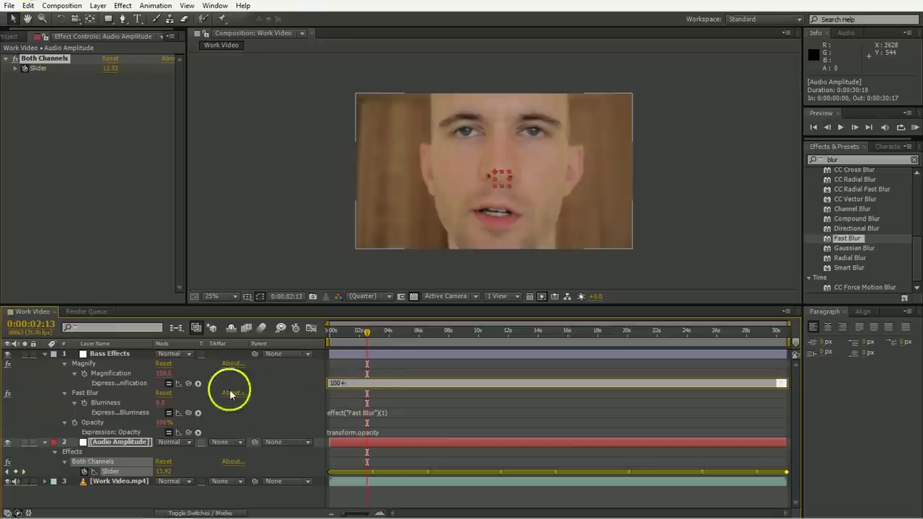
{"action": "left_click_drag", "start_coordinate": [190, 384], "coordinate": [112, 470]}
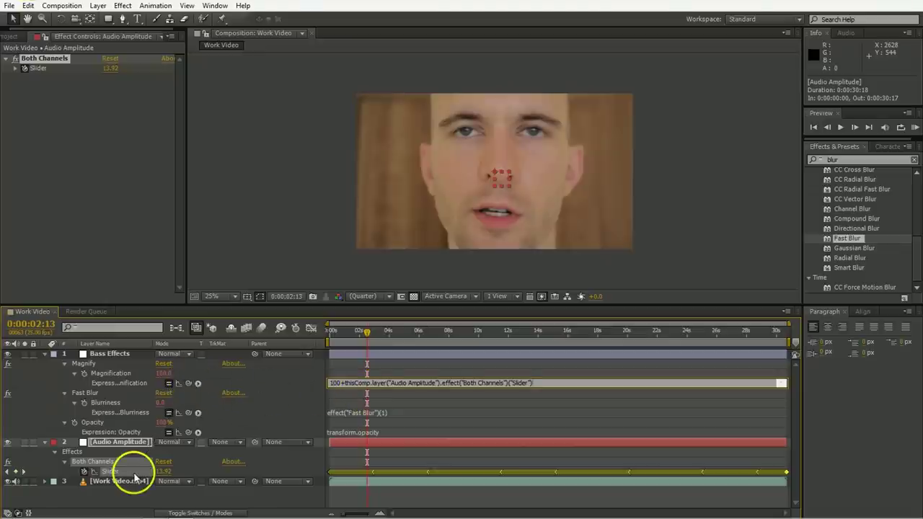
{"action": "left_click", "coordinate": [404, 413]}
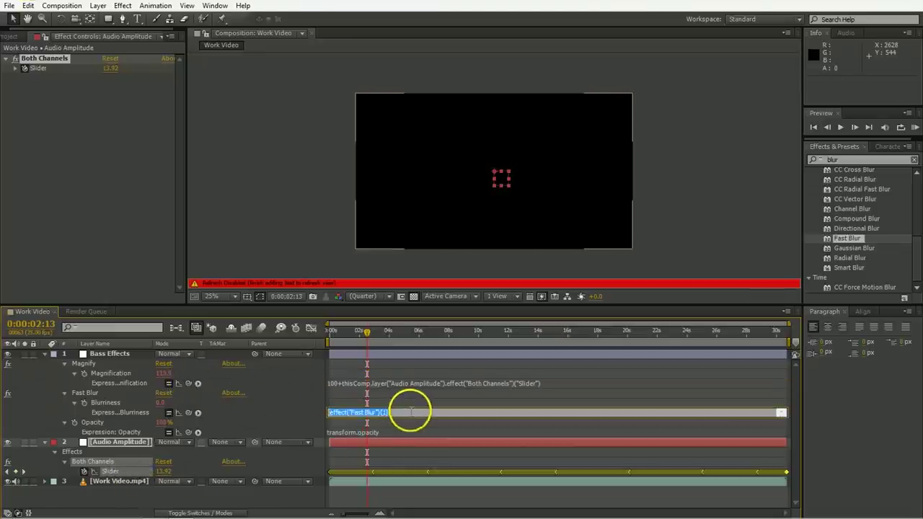
{"action": "left_click", "coordinate": [409, 404]}
{"action": "key", "text": "space"}
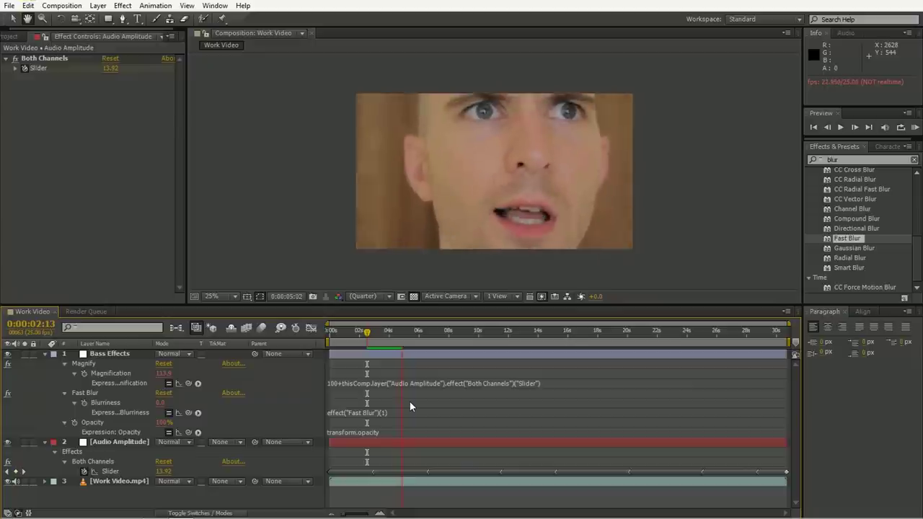
Rewrite Magnification as 100+(slider)*.5 for half-strength zoom and preview it.
{"action": "left_click", "coordinate": [344, 382]}
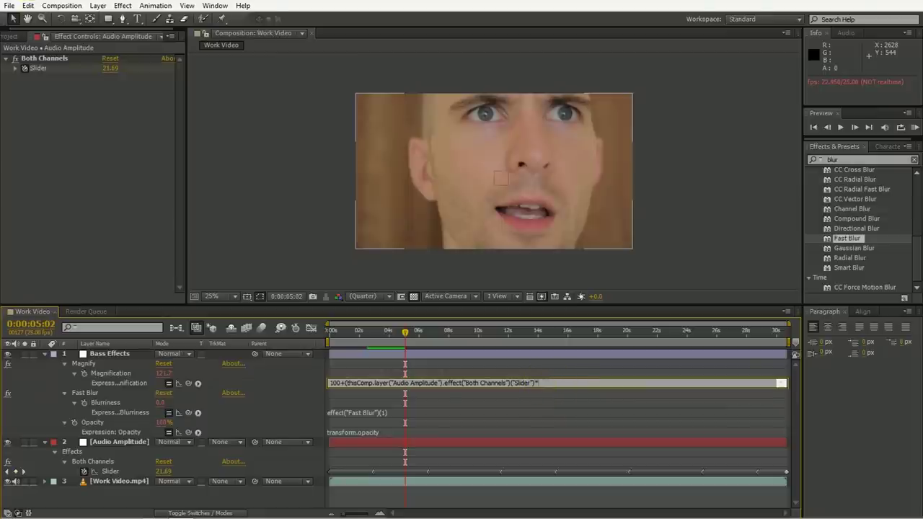
{"action": "key", "text": "KP_Enter"}
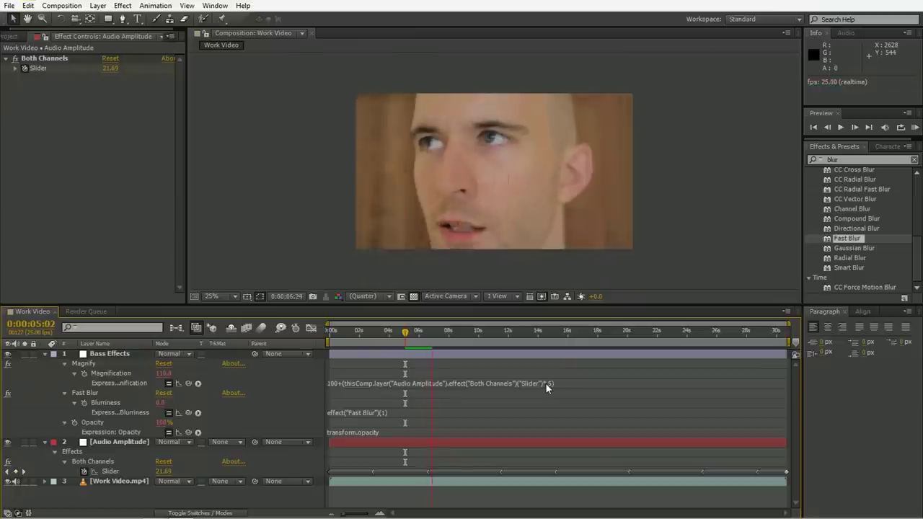
{"action": "left_click", "coordinate": [546, 383]}
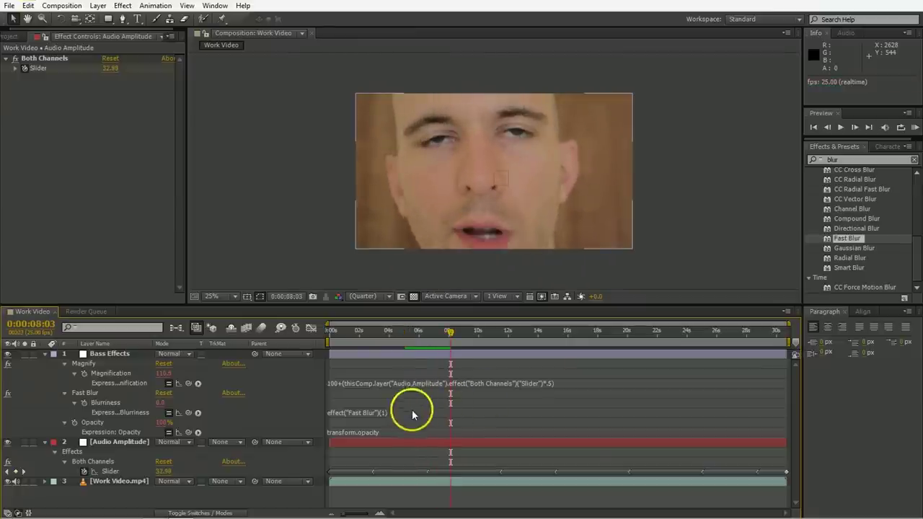
{"action": "left_click", "coordinate": [361, 414]}
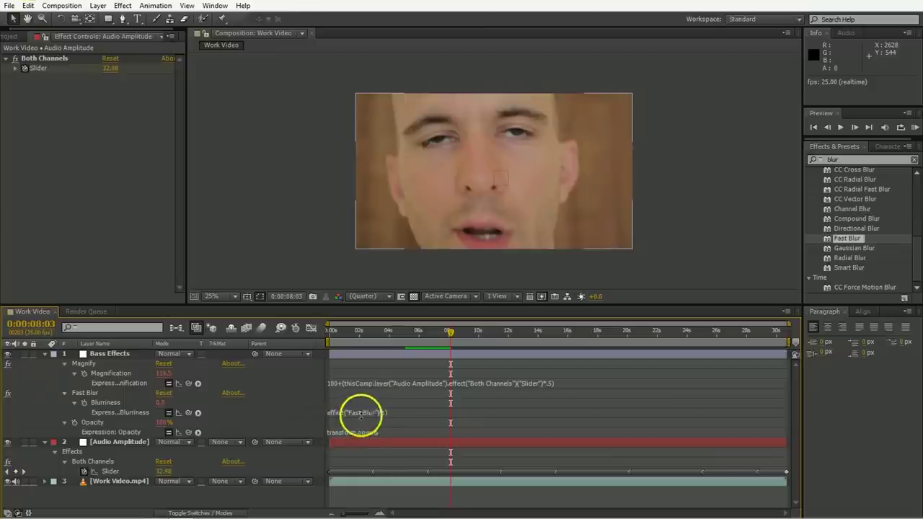
Link Fast Blur's Blurriness to the Both Channels Slider and preview the blur.
{"action": "left_click", "coordinate": [365, 415]}
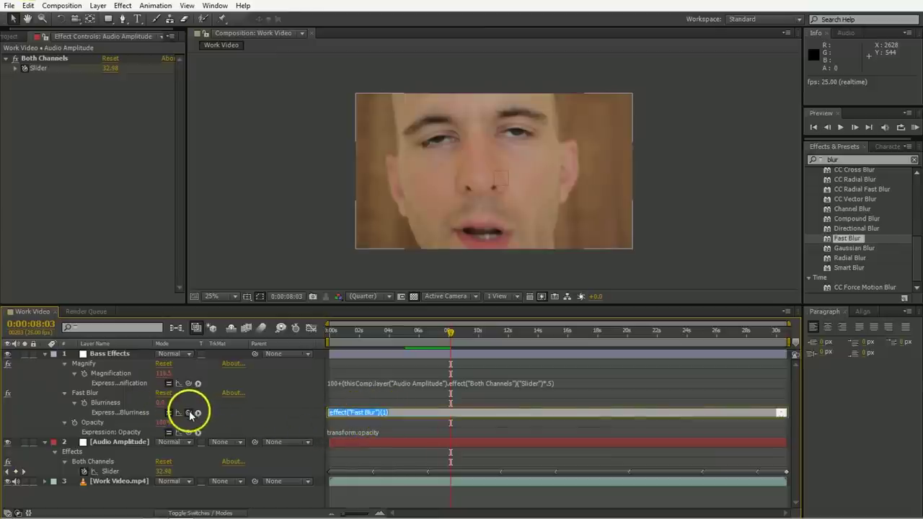
{"action": "left_click_drag", "start_coordinate": [189, 415], "coordinate": [128, 469]}
{"action": "left_click", "coordinate": [473, 432]}
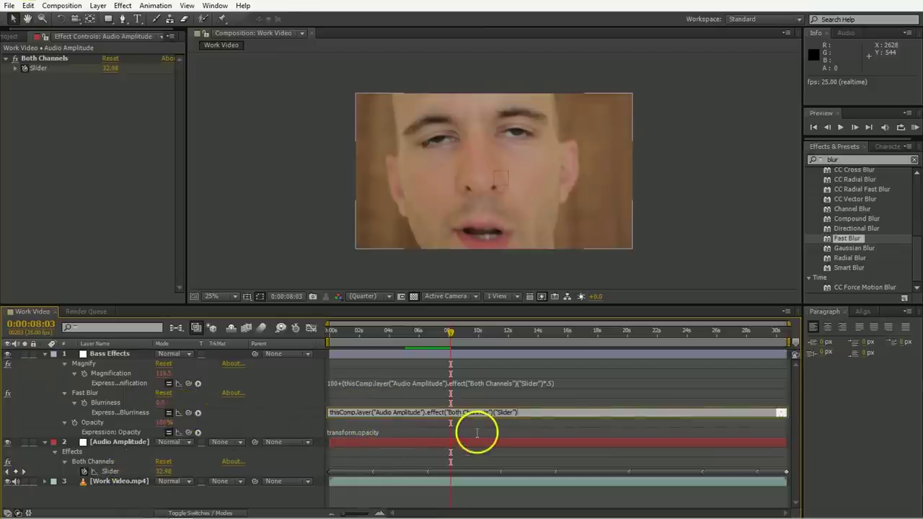
{"action": "left_click", "coordinate": [474, 427]}
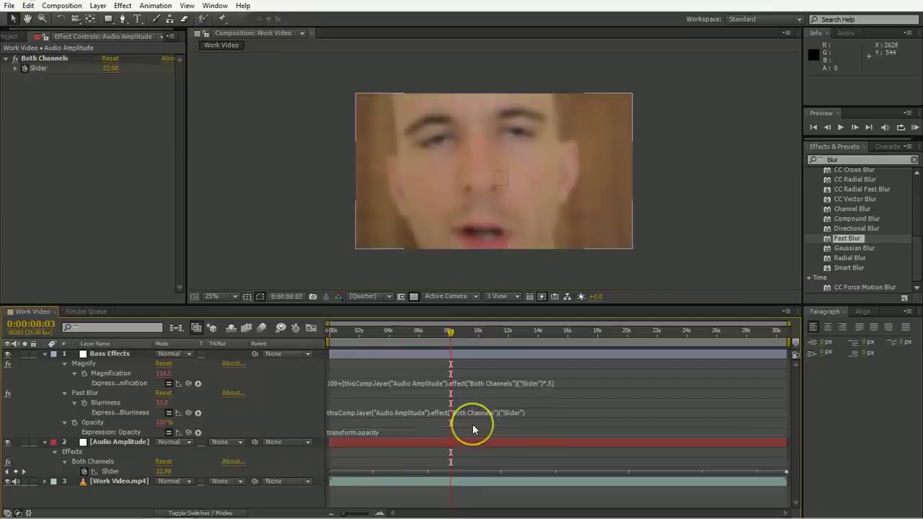
{"action": "key", "text": "space"}
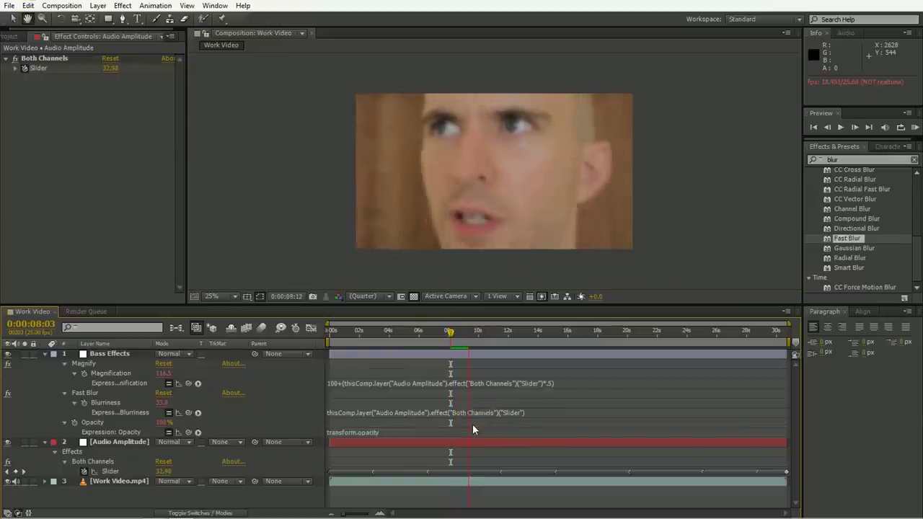
{"action": "left_click", "coordinate": [495, 392]}
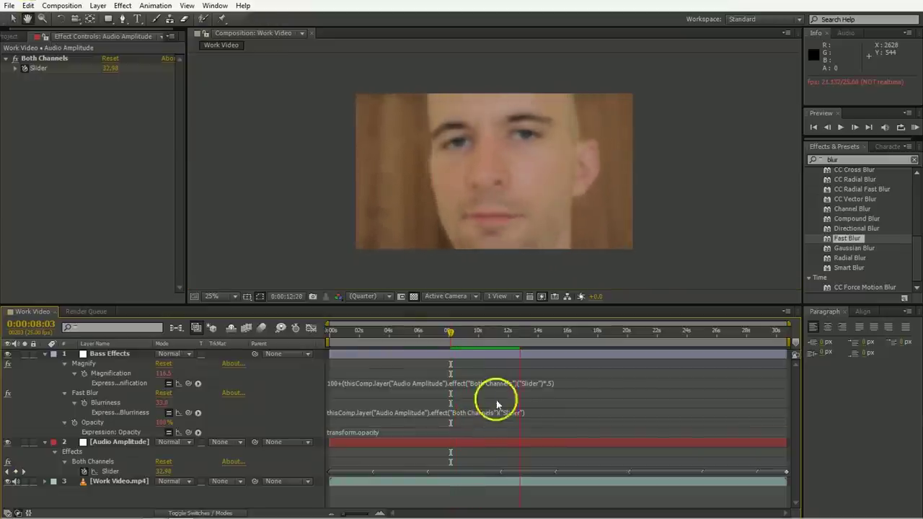
Drive Opacity with twice the Both Channels Slider, preview, and add a Slider expression.
{"action": "left_click", "coordinate": [344, 431]}
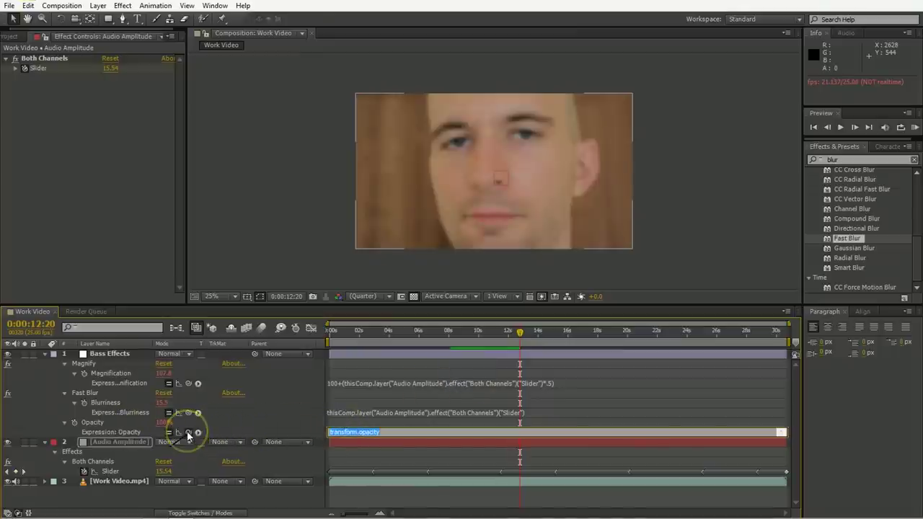
{"action": "left_click_drag", "start_coordinate": [187, 436], "coordinate": [110, 471]}
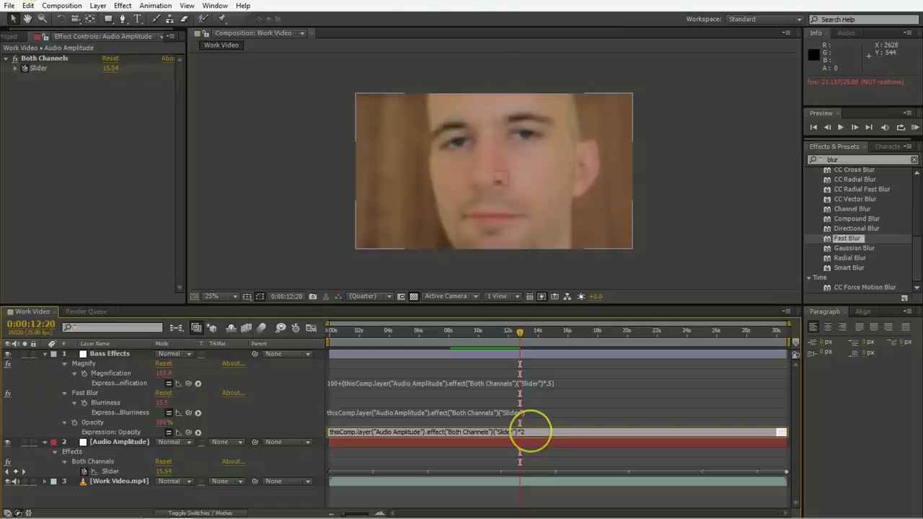
{"action": "left_click", "coordinate": [532, 433]}
{"action": "key", "text": "space"}
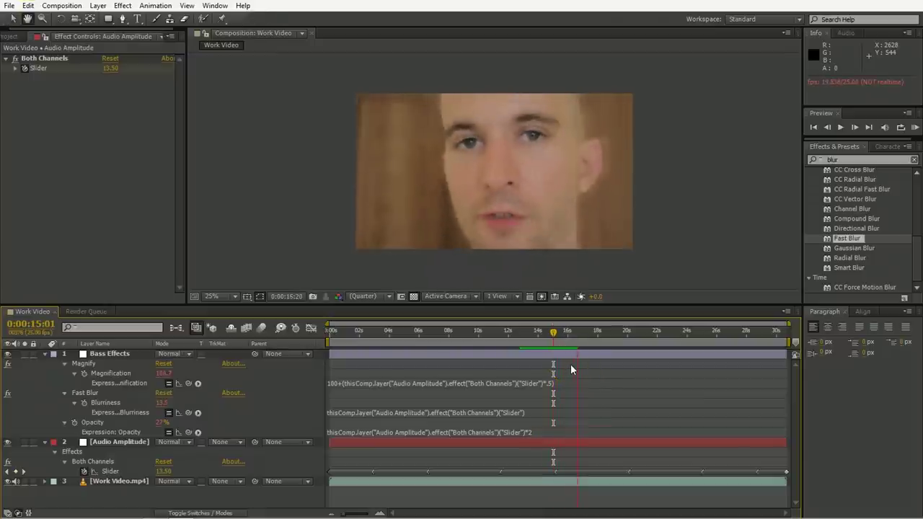
{"action": "left_click", "coordinate": [577, 340]}
{"action": "left_click_drag", "start_coordinate": [577, 340], "coordinate": [587, 335]}
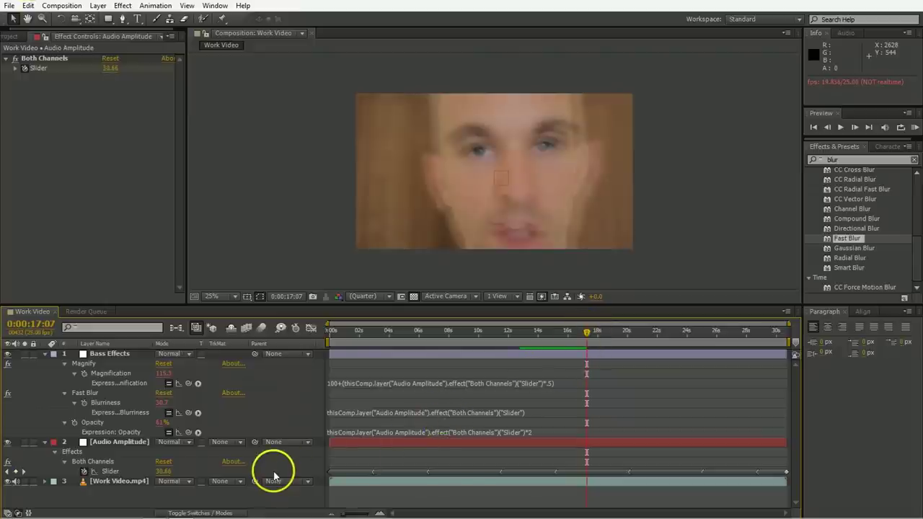
{"action": "left_click", "coordinate": [83, 472], "text": "alt"}
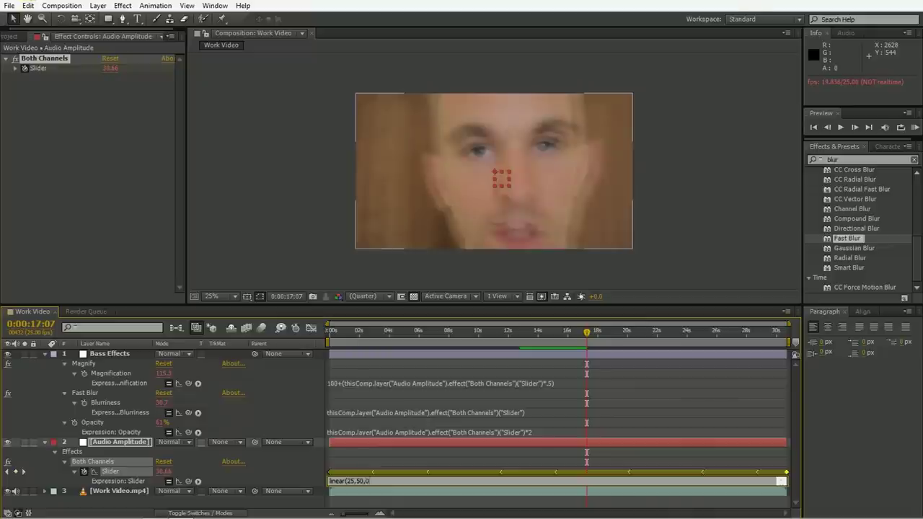
Correct the Slider expression to linear(effect("Both Channels")("Slider"),25,50,0,50) and preview.
{"action": "key", "text": "KP_Enter"}
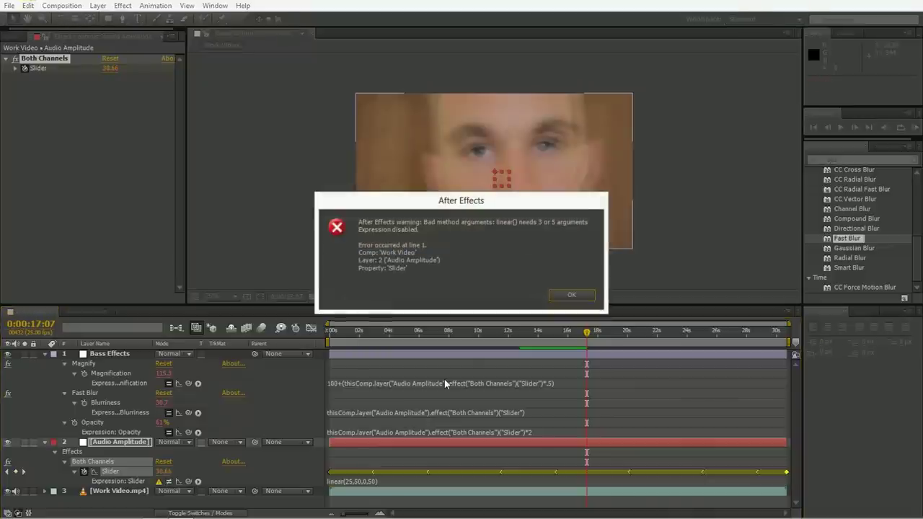
{"action": "left_click", "coordinate": [571, 297]}
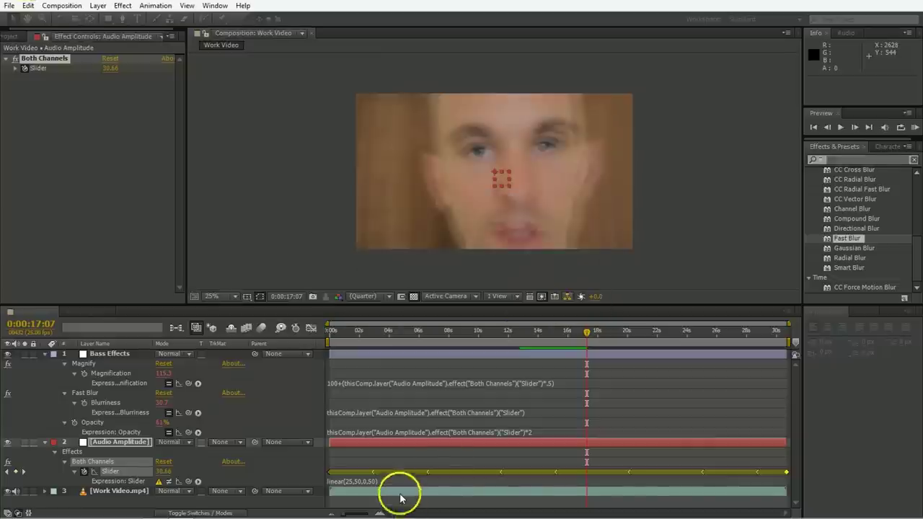
{"action": "left_click", "coordinate": [346, 482]}
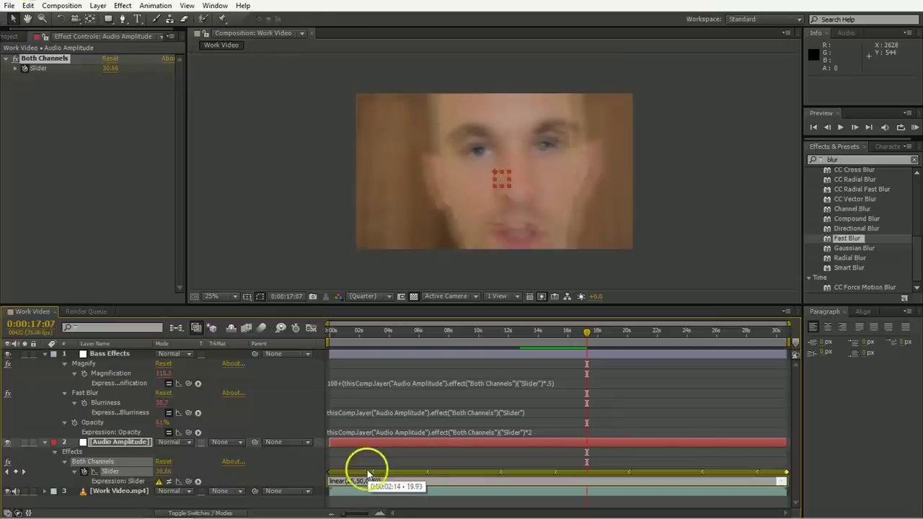
{"action": "left_click", "coordinate": [368, 482]}
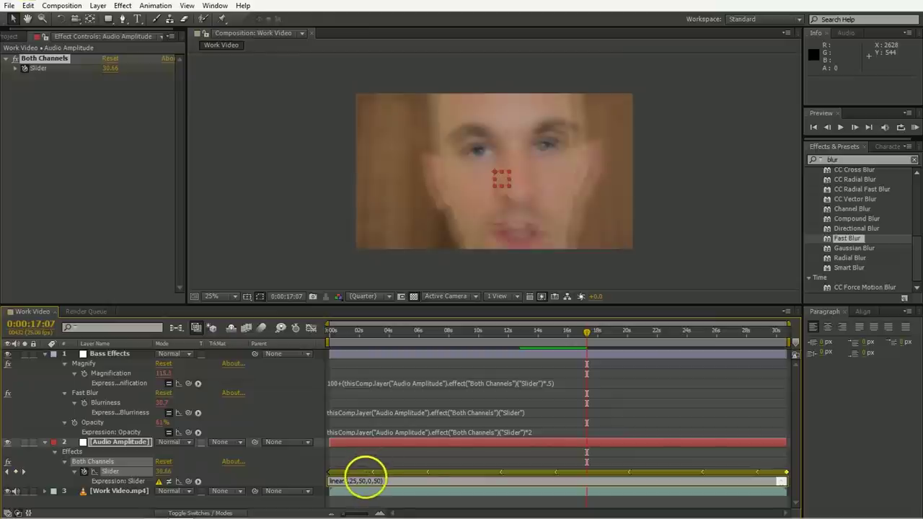
{"action": "left_click_drag", "start_coordinate": [189, 483], "coordinate": [147, 476]}
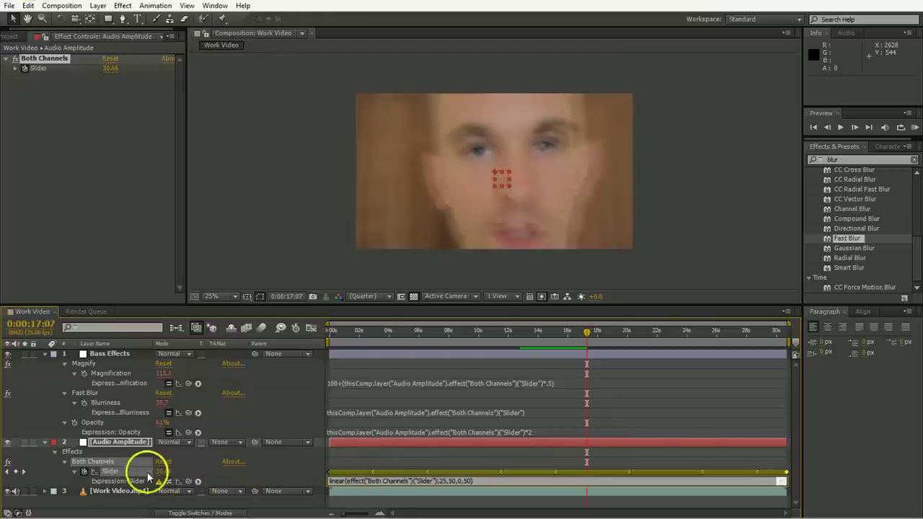
{"action": "left_click", "coordinate": [607, 471]}
{"action": "key", "text": "space"}
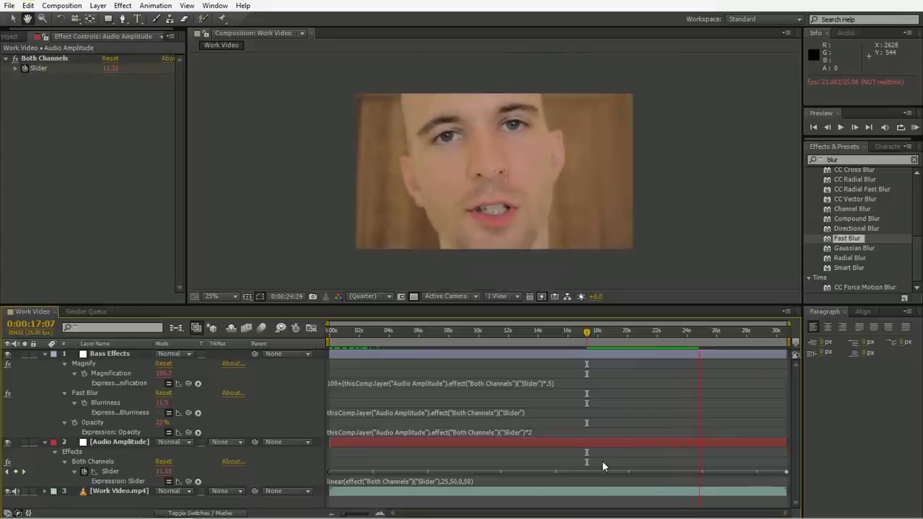
Lower the linear() input threshold from 25 to 10 and preview the result.
{"action": "left_click", "coordinate": [469, 482]}
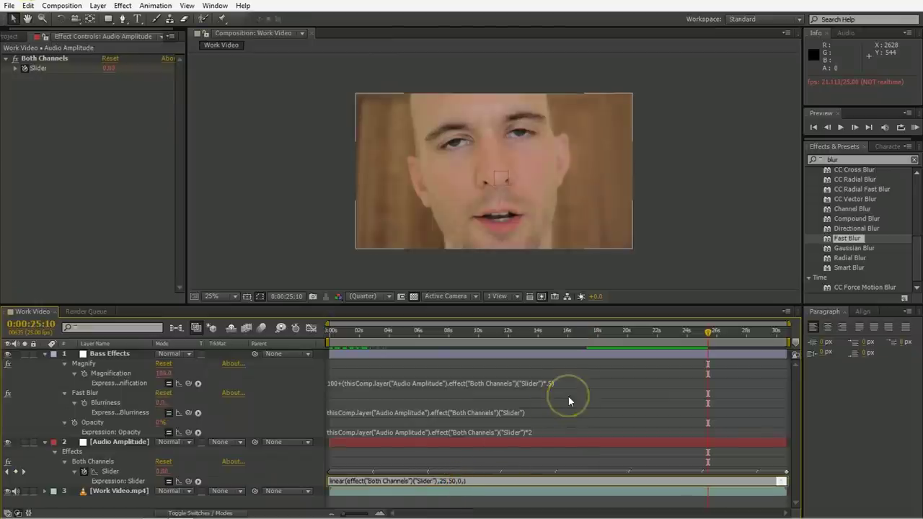
{"action": "type", "text": "50"}
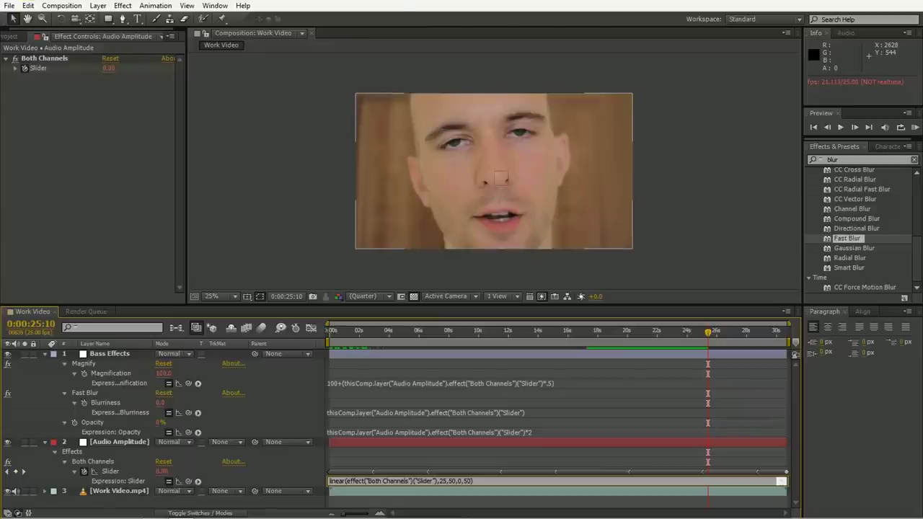
{"action": "key", "text": "KP_Enter"}
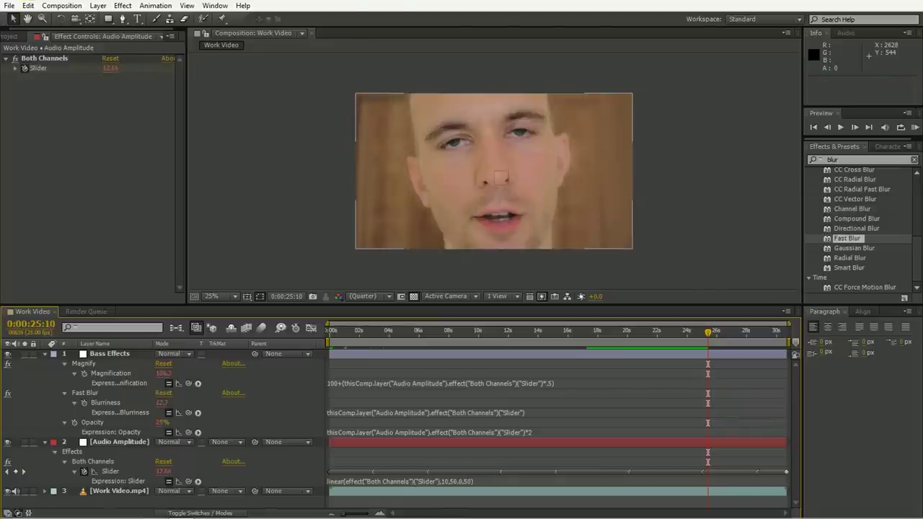
{"action": "key", "text": "KP_0"}
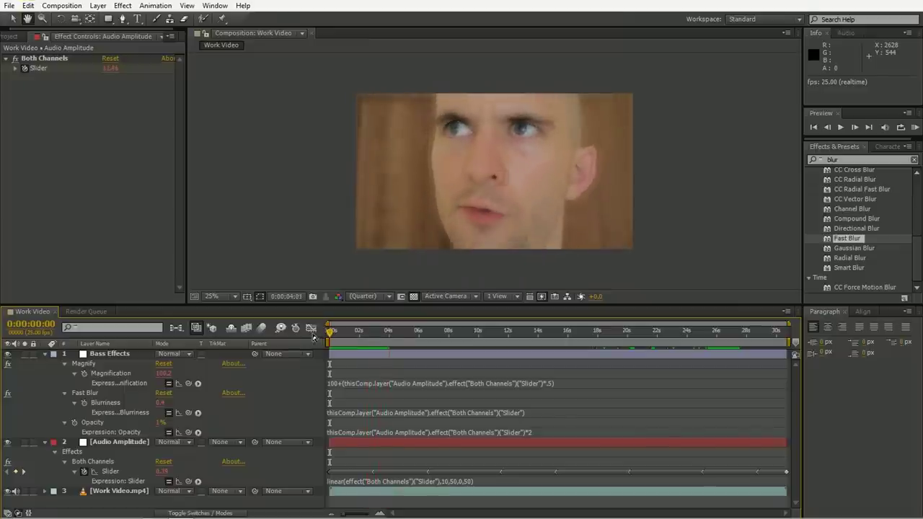
{"action": "left_click", "coordinate": [431, 349]}
{"action": "left_click", "coordinate": [454, 345]}
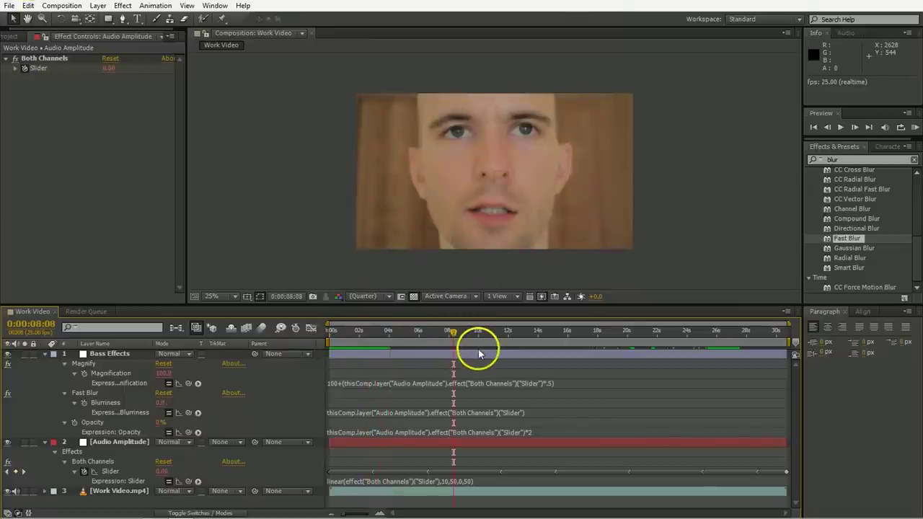
Collapse all layers and show only Bass Effects' expression properties at 8:21.
{"action": "key", "text": "ctrl+a"}
{"action": "key", "text": "u"}
{"action": "left_click", "coordinate": [479, 401]}
{"action": "left_click", "coordinate": [481, 356]}
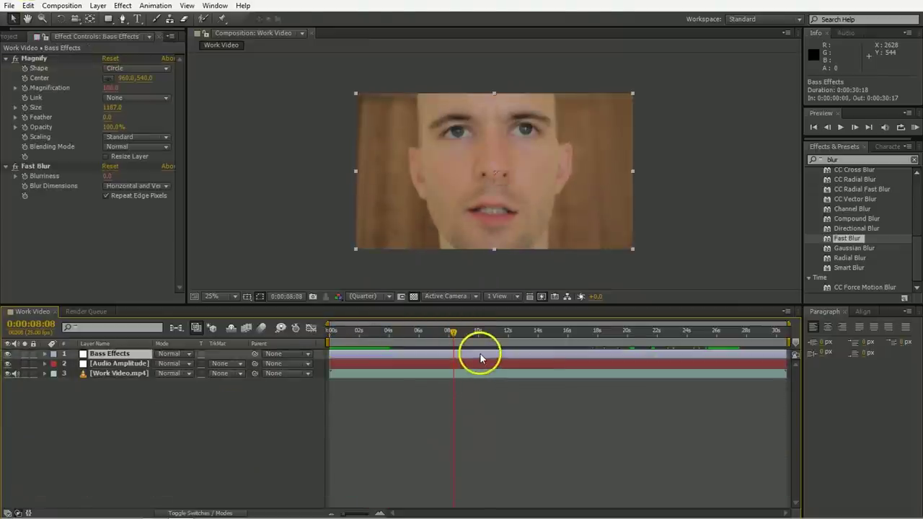
{"action": "key", "text": "e"}
{"action": "key", "text": "e"}
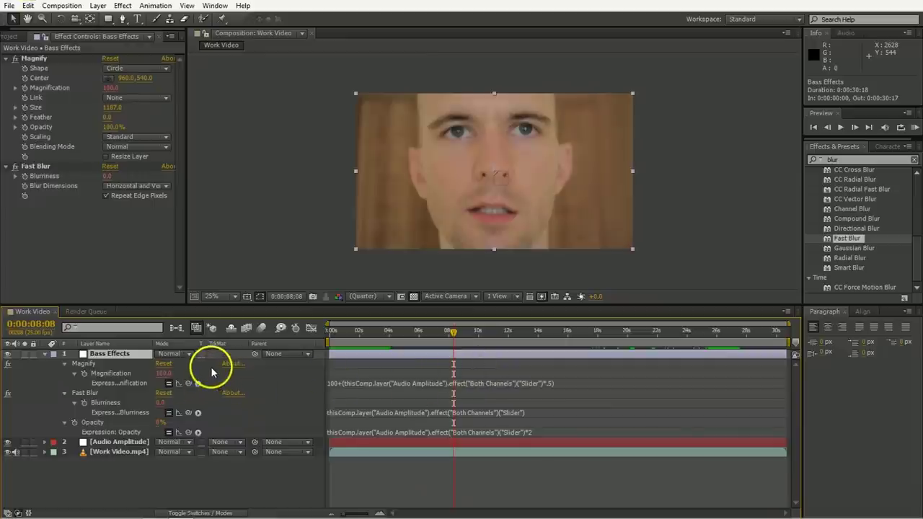
{"action": "left_click", "coordinate": [460, 343]}
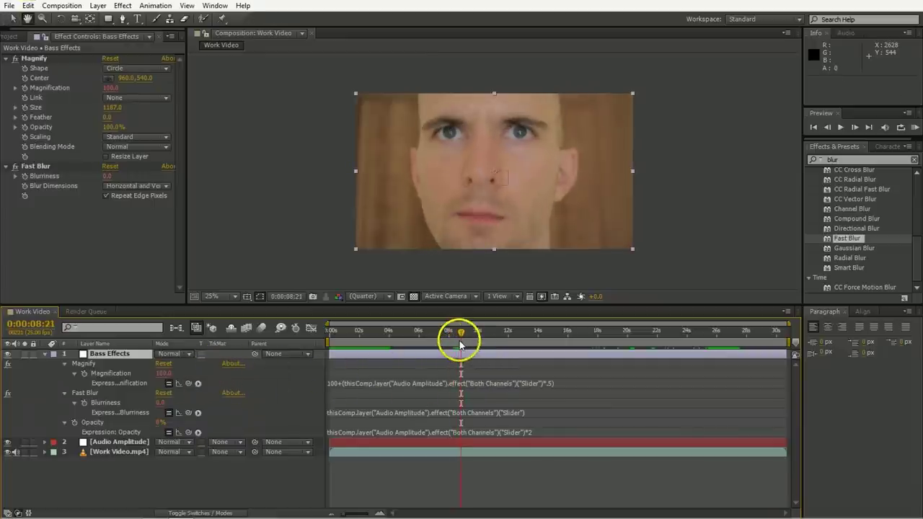
Create a black solid layer named flares at 9 seconds.
{"action": "left_click", "coordinate": [464, 331]}
{"action": "right_click", "coordinate": [226, 354]}
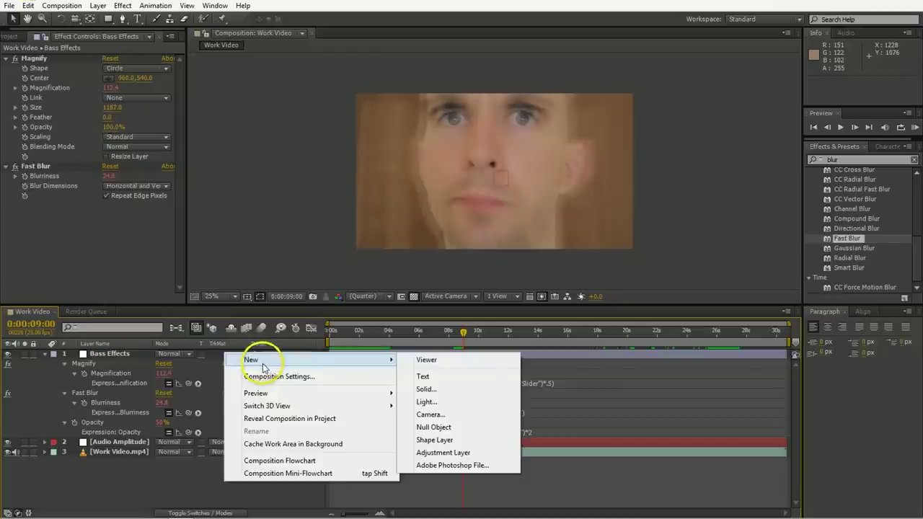
{"action": "mouse_move", "coordinate": [274, 359]}
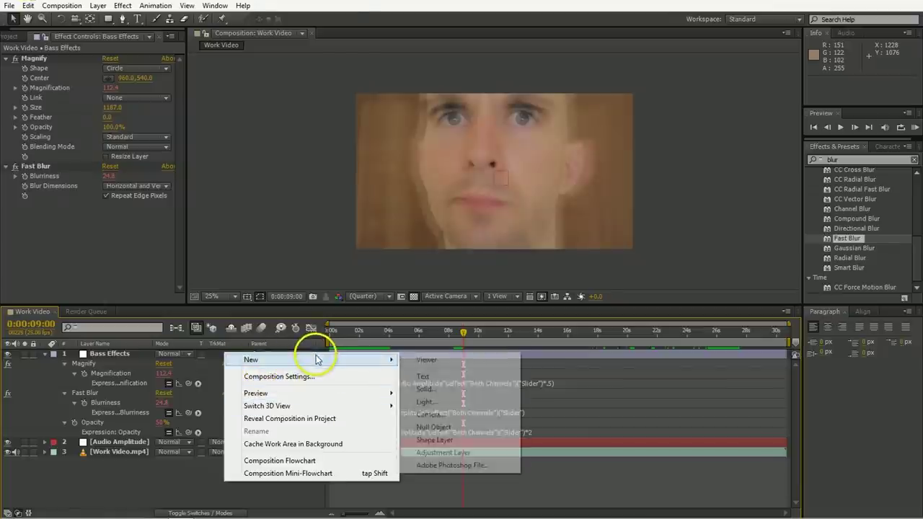
{"action": "left_click", "coordinate": [443, 393]}
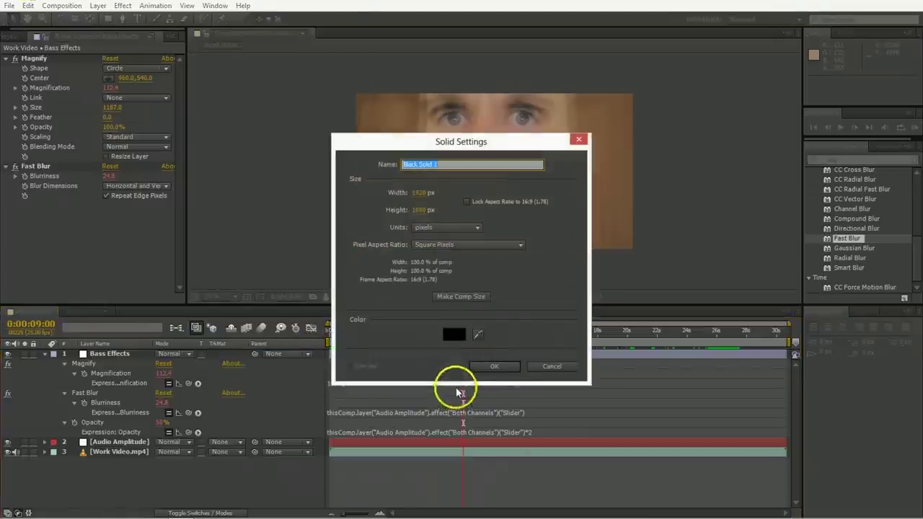
{"action": "type", "text": "flares"}
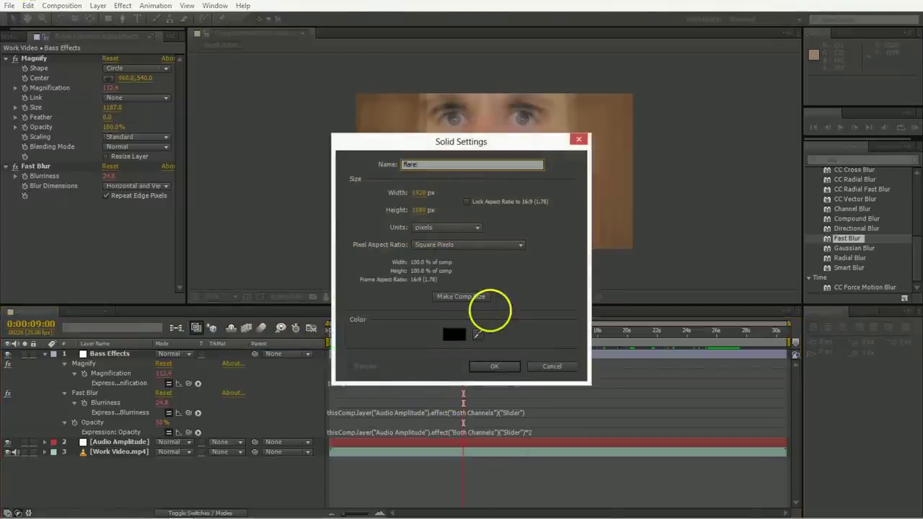
{"action": "key", "text": "Return"}
Apply Lens Flare to flares and move its centre to the top-left corner.
{"action": "left_click", "coordinate": [869, 158]}
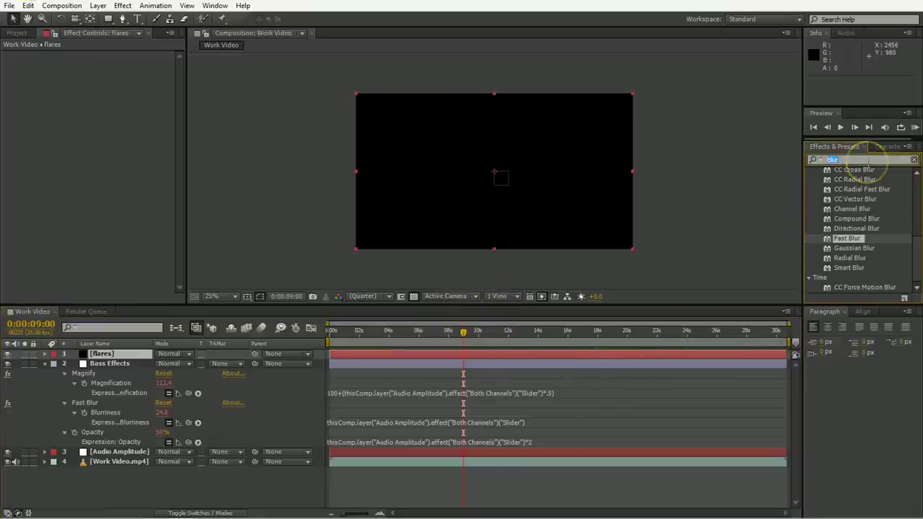
{"action": "type", "text": "lens"}
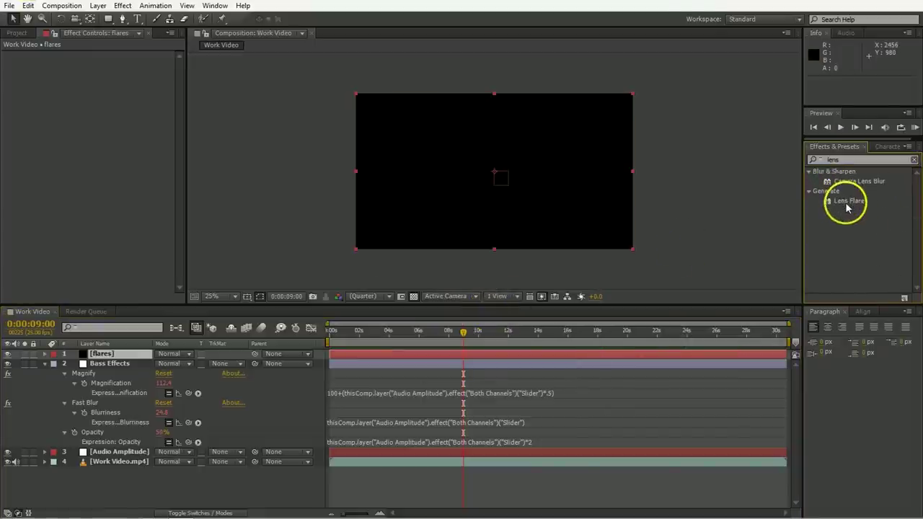
{"action": "double_click", "coordinate": [850, 202]}
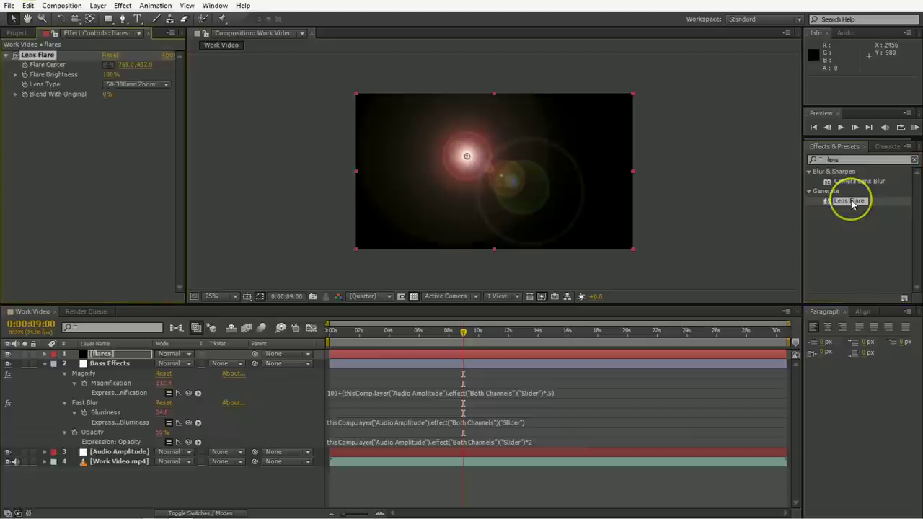
{"action": "left_click_drag", "start_coordinate": [466, 155], "coordinate": [348, 99]}
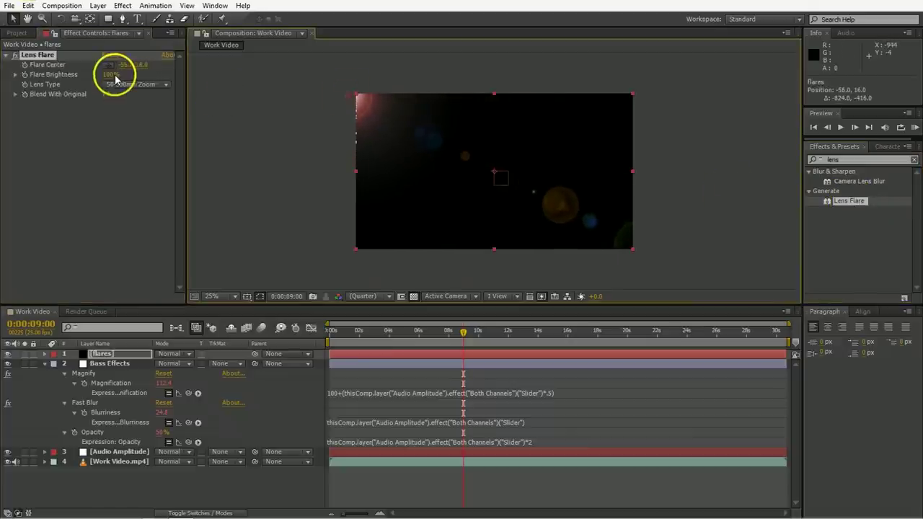
Drive Flare Brightness with 100+ the Audio Amplitude Both Channels slider, removing the '*.5'.
{"action": "left_click", "coordinate": [25, 74], "text": "alt"}
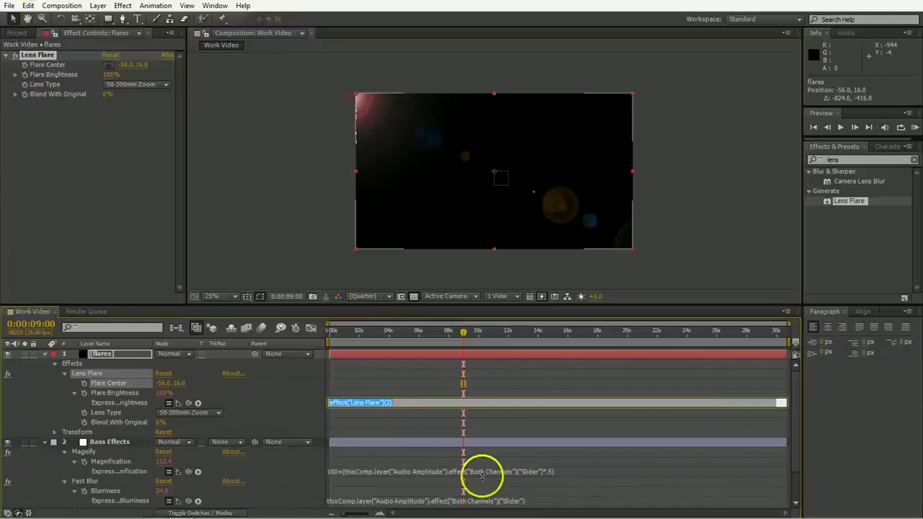
{"action": "left_click", "coordinate": [420, 470]}
{"action": "key", "text": "ctrl+c"}
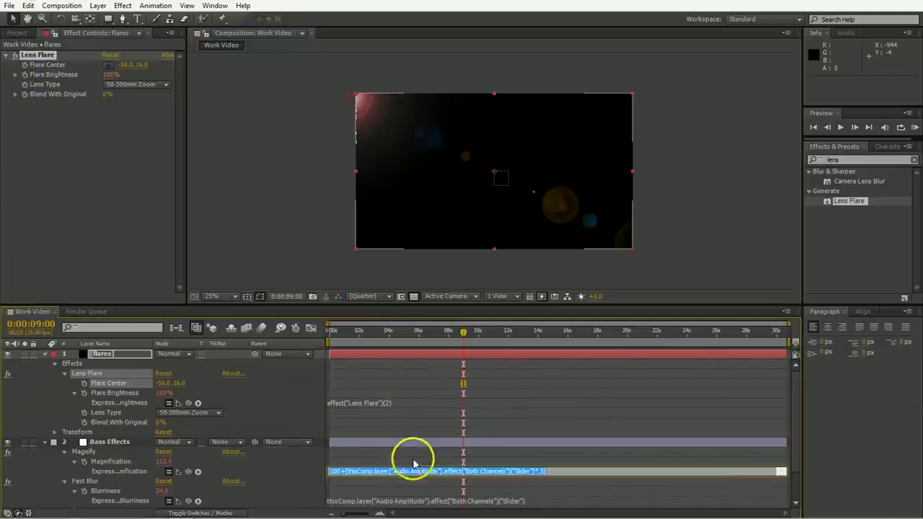
{"action": "left_click", "coordinate": [386, 402]}
{"action": "key", "text": "ctrl+v"}
{"action": "key", "text": "KP_Enter"}
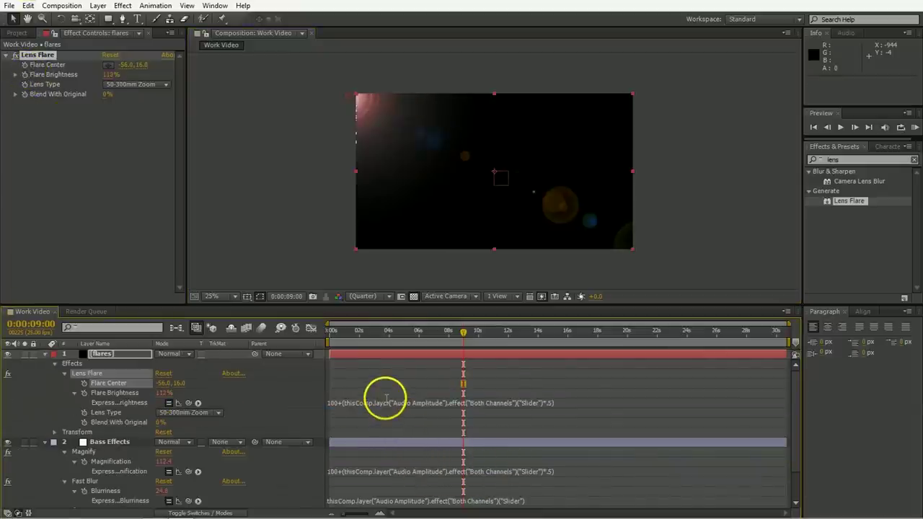
{"action": "key", "text": "space"}
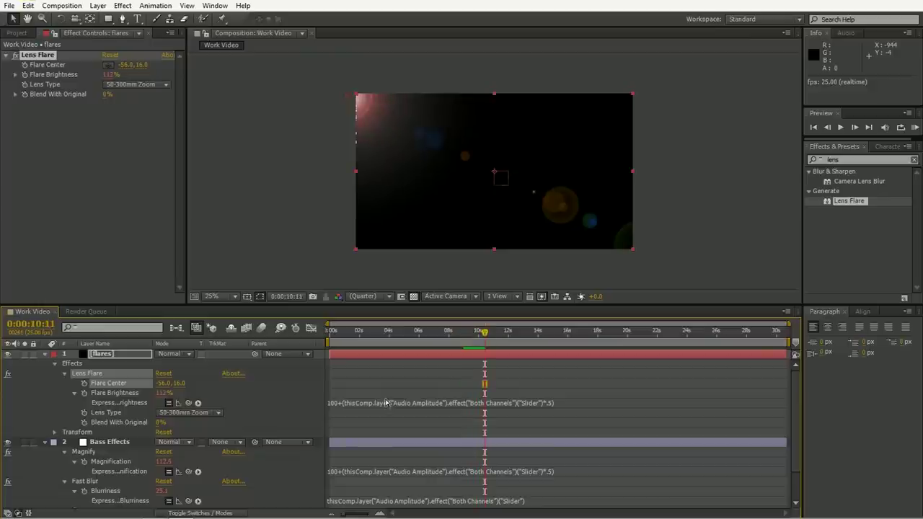
{"action": "left_click", "coordinate": [541, 404]}
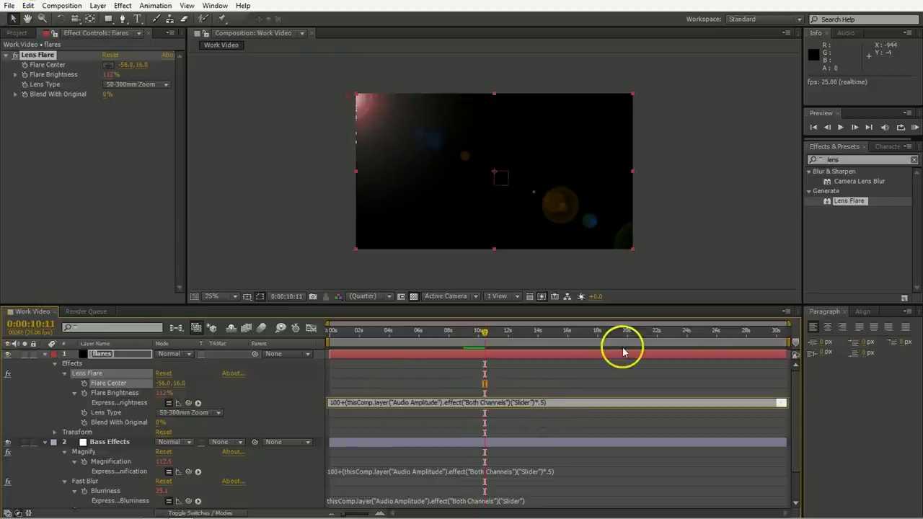
{"action": "key", "text": "KP_Enter"}
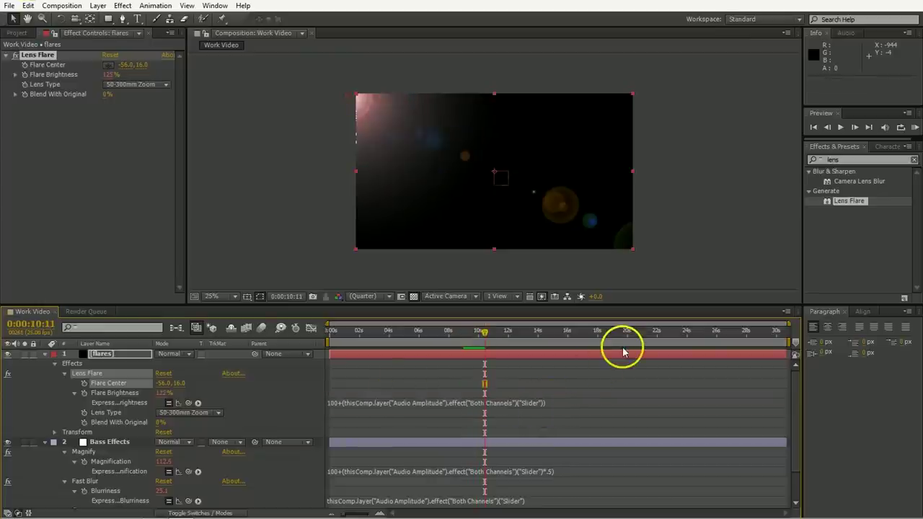
Add a horizontal Fast Blur of 300 to the flares layer and set Lens Flare to 105mm Prime.
{"action": "double_click", "coordinate": [837, 158]}
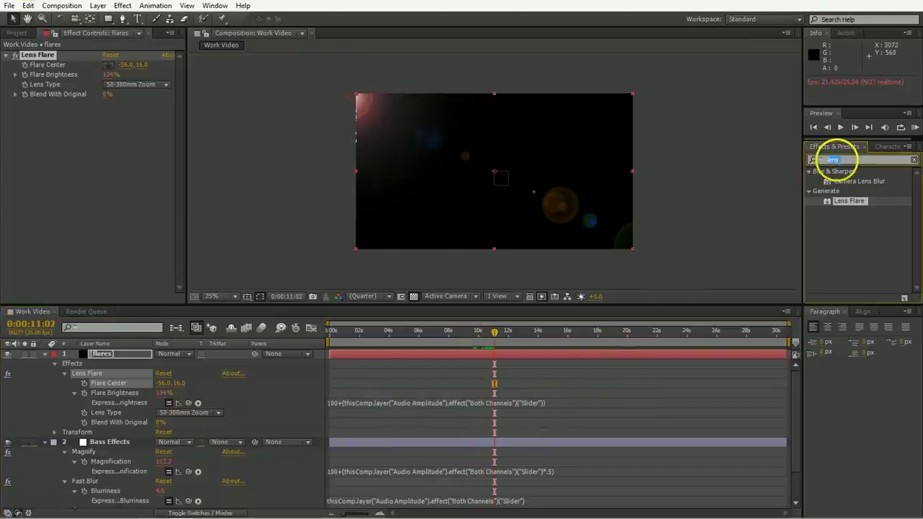
{"action": "type", "text": "fast"}
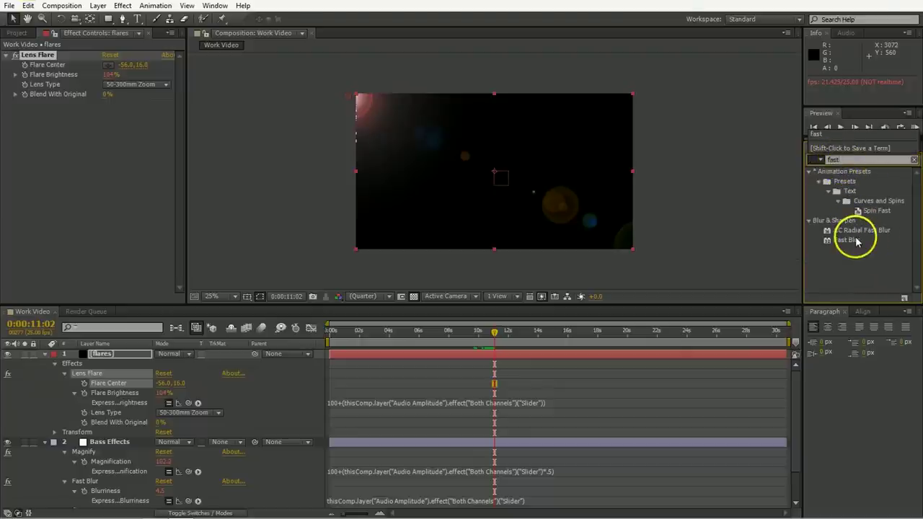
{"action": "left_click_drag", "start_coordinate": [849, 241], "coordinate": [116, 158]}
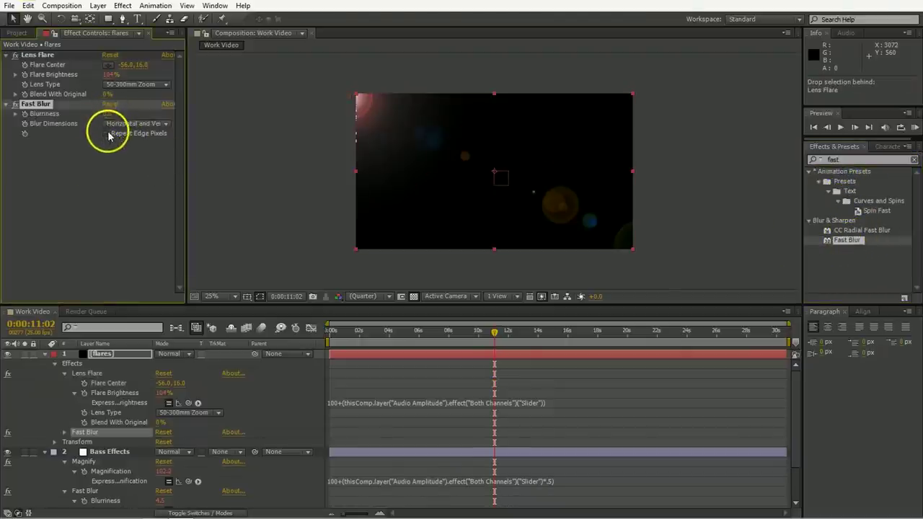
{"action": "left_click", "coordinate": [114, 124]}
{"action": "left_click", "coordinate": [133, 150]}
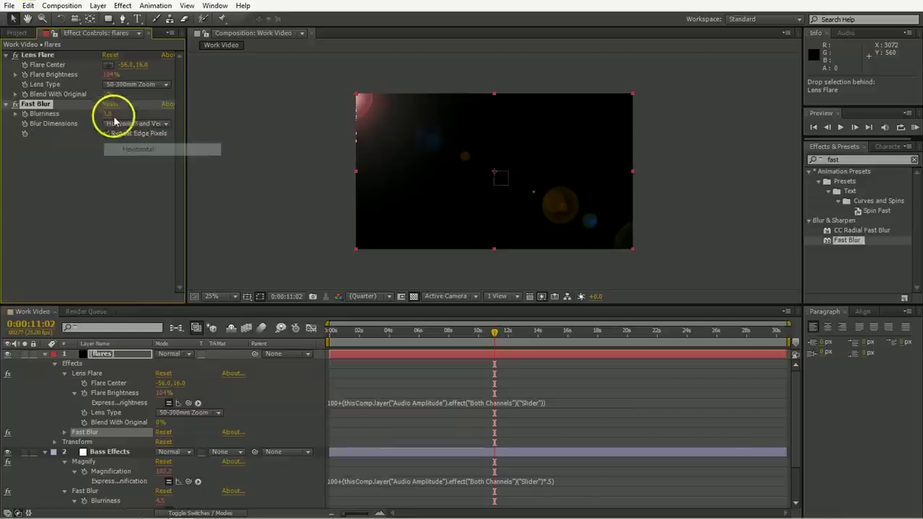
{"action": "left_click", "coordinate": [112, 115]}
{"action": "type", "text": "300"}
{"action": "key", "text": "Return"}
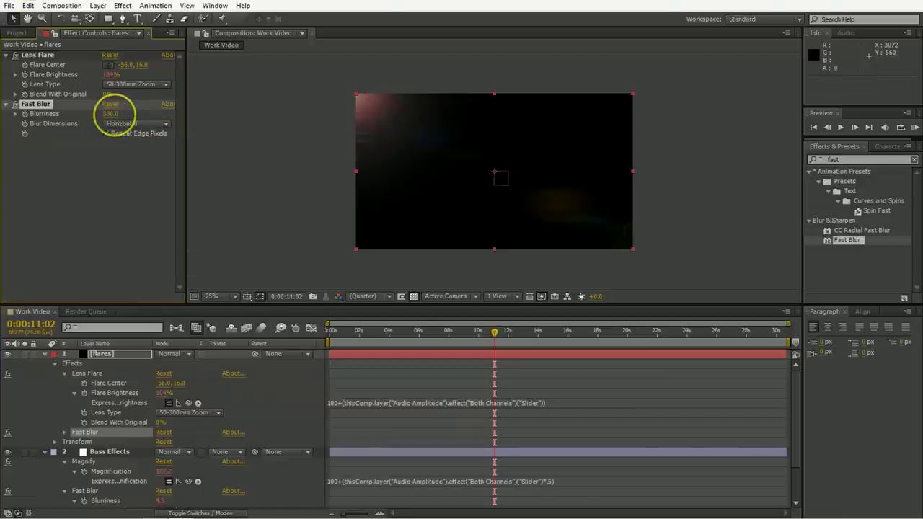
{"action": "key", "text": "space"}
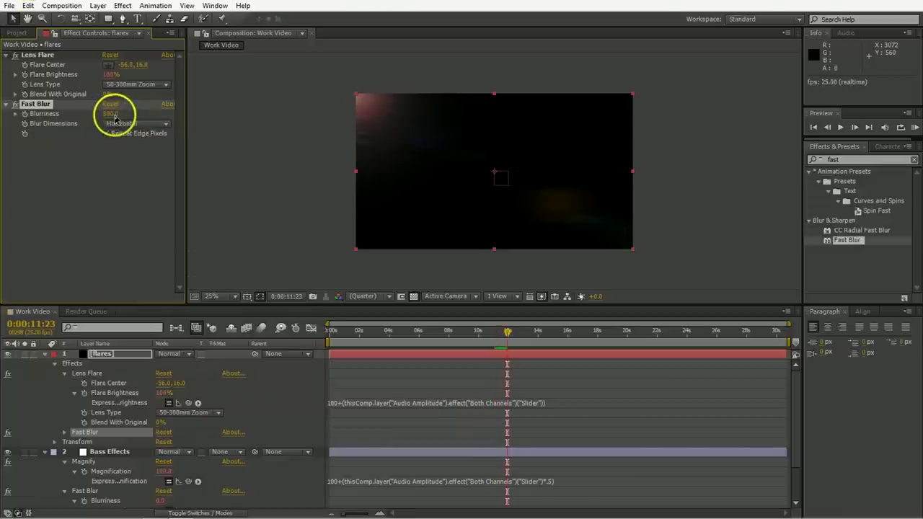
{"action": "left_click", "coordinate": [123, 84]}
{"action": "left_click", "coordinate": [134, 123]}
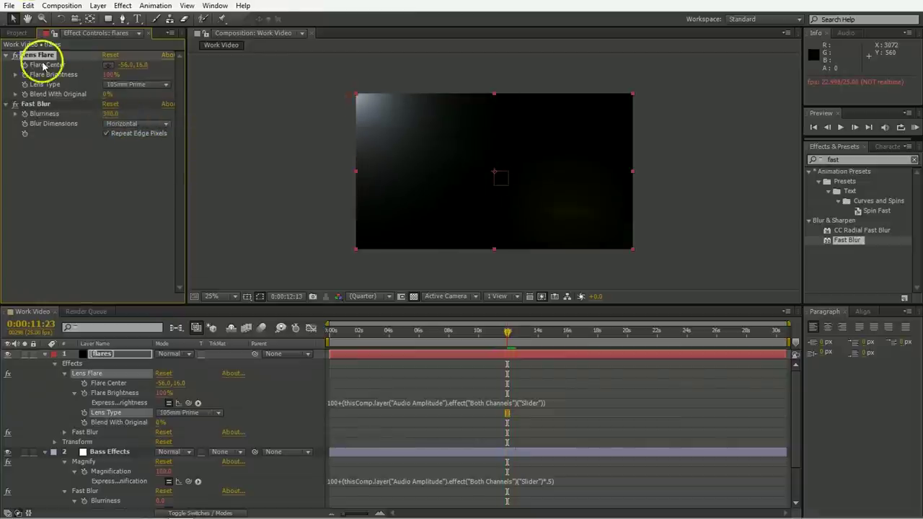
Duplicate Lens Flare, placing the second flare at the right edge and the first top-left.
{"action": "key", "text": "ctrl+d"}
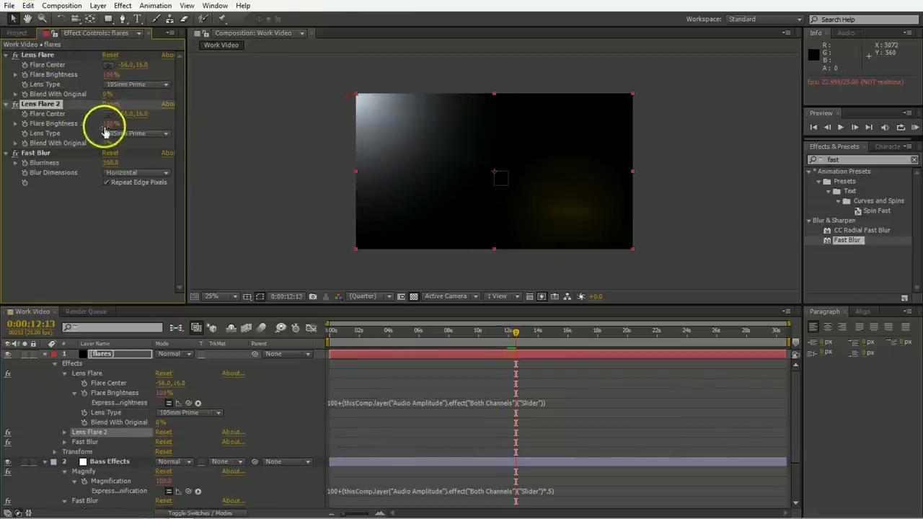
{"action": "left_click", "coordinate": [108, 116]}
{"action": "left_click", "coordinate": [650, 180]}
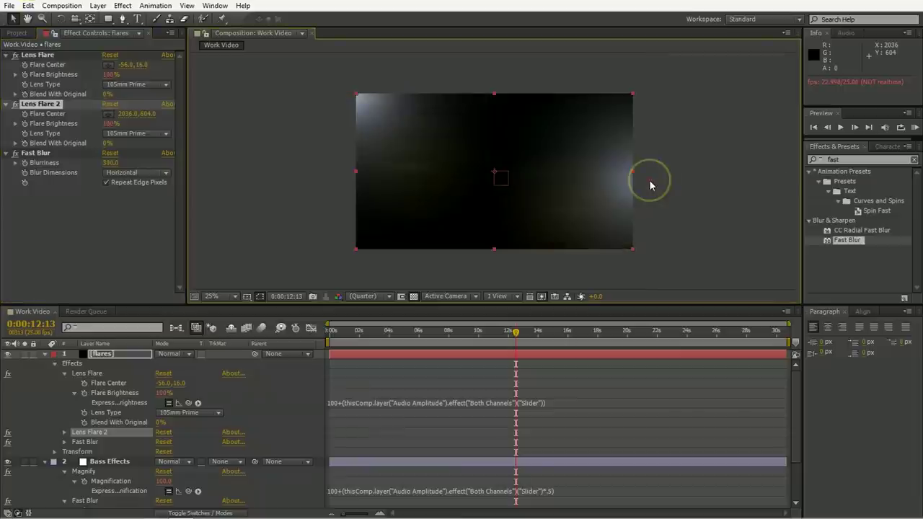
{"action": "left_click_drag", "start_coordinate": [650, 181], "coordinate": [648, 185]}
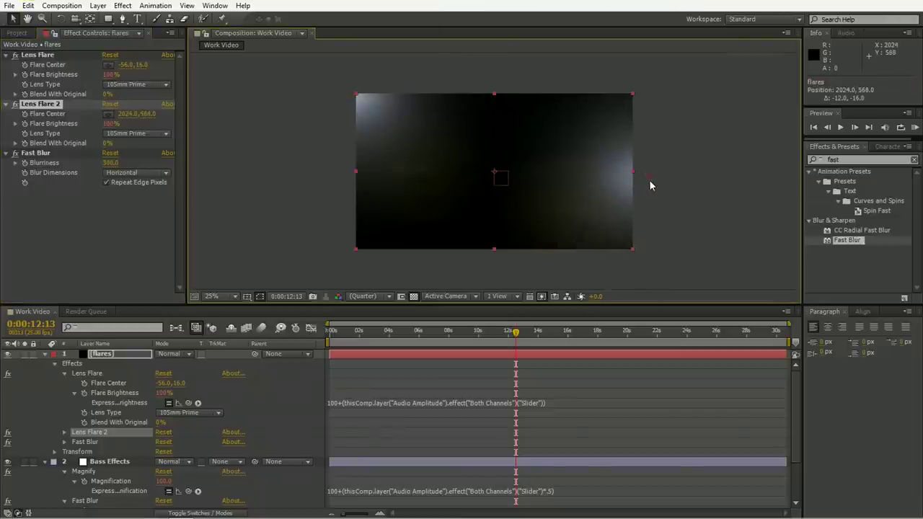
{"action": "left_click", "coordinate": [108, 65]}
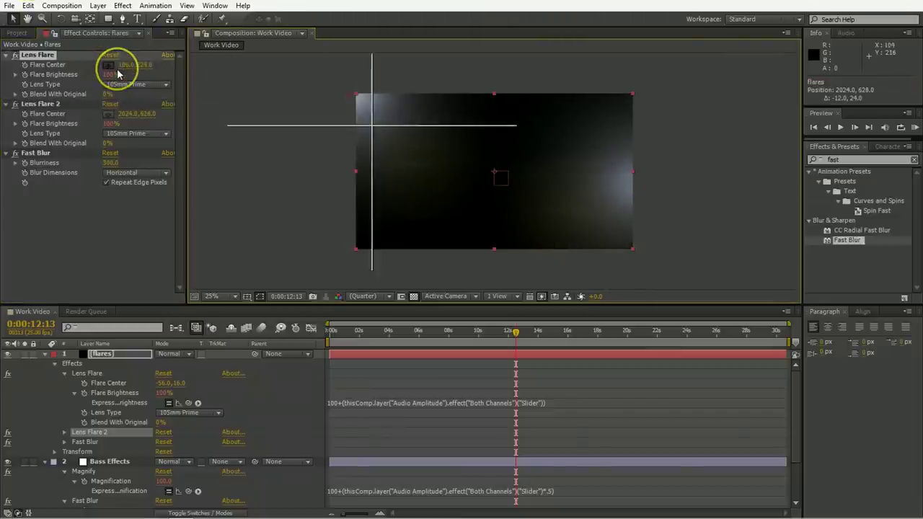
{"action": "left_click", "coordinate": [344, 121]}
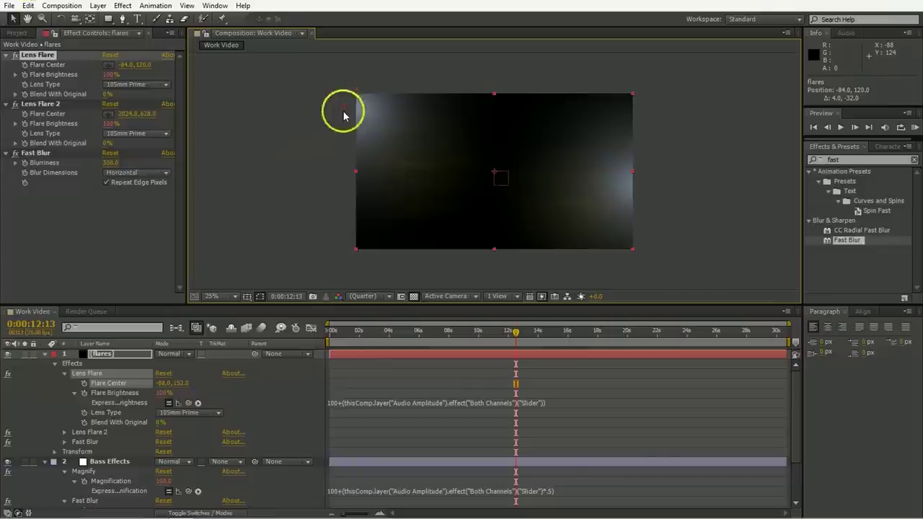
Switch Lens Flare 2 to a 35mm Prime lens.
{"action": "left_click", "coordinate": [127, 134]}
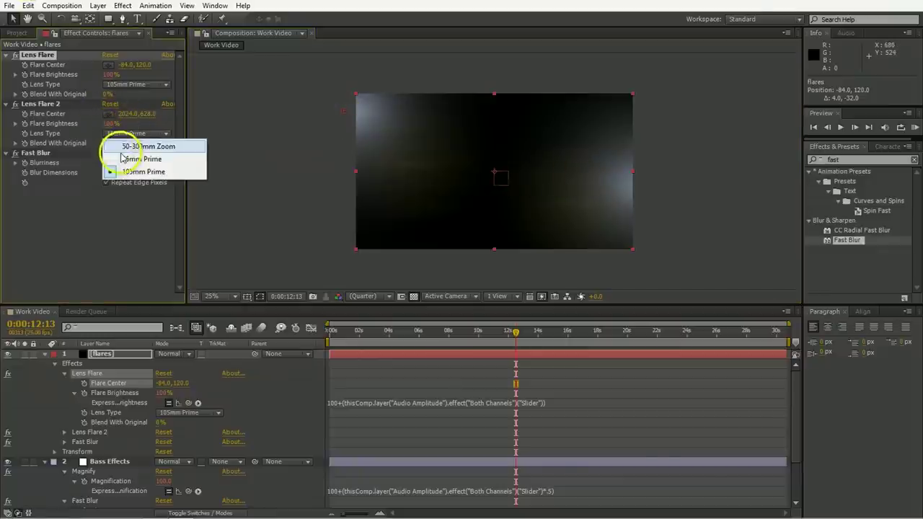
{"action": "left_click", "coordinate": [123, 158]}
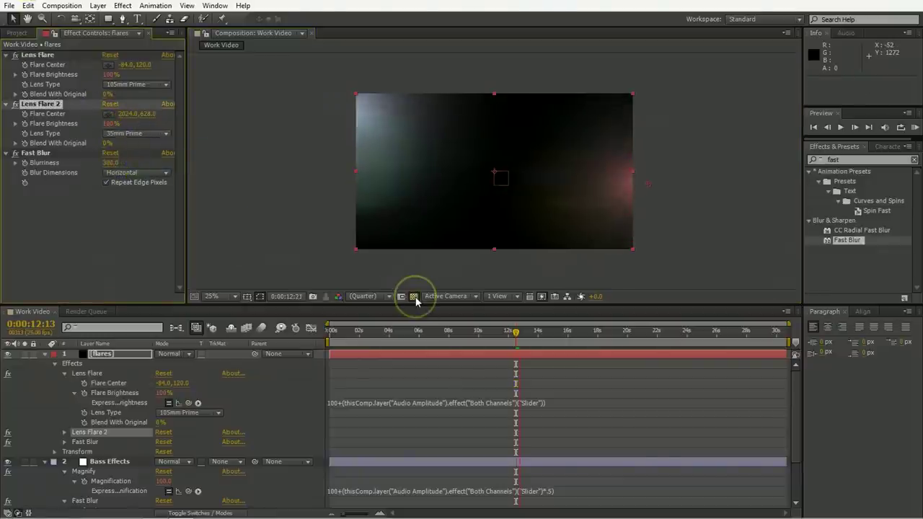
{"action": "left_click", "coordinate": [400, 356]}
Edit the second flare's brightness expression to double its audio response and preview both flares.
{"action": "key", "text": "e"}
{"action": "key", "text": "e"}
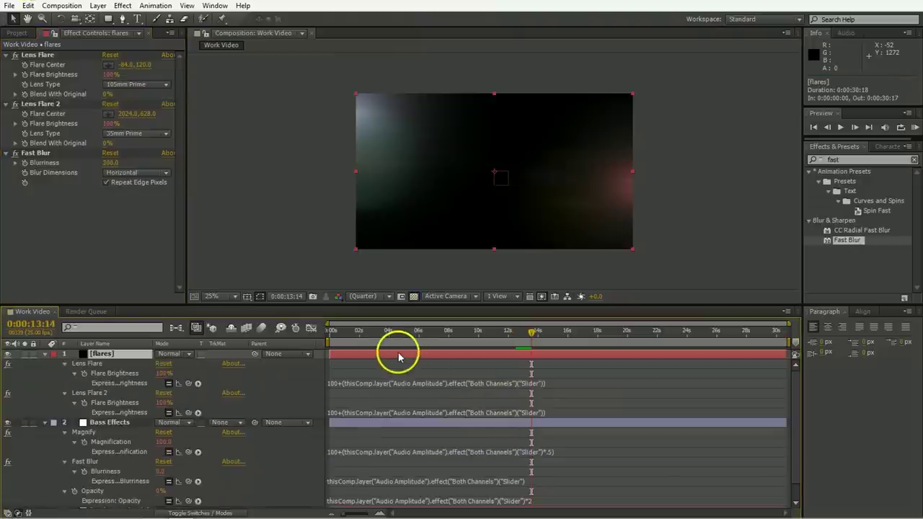
{"action": "left_click", "coordinate": [552, 412]}
{"action": "left_click", "coordinate": [535, 413]}
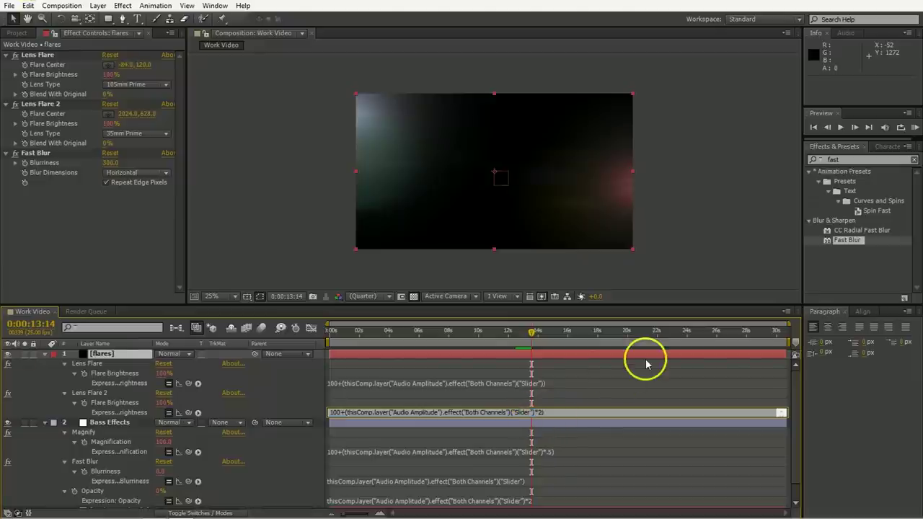
{"action": "left_click", "coordinate": [646, 364]}
{"action": "key", "text": "space"}
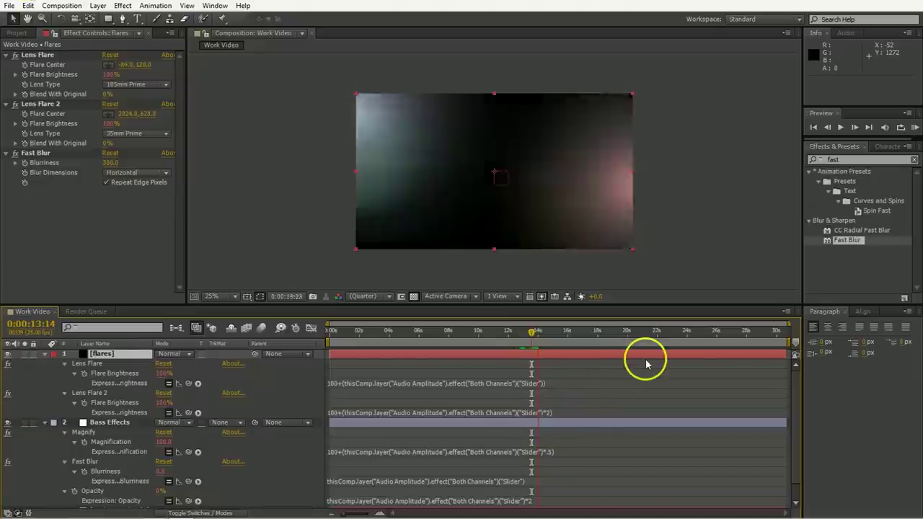
{"action": "left_click", "coordinate": [507, 360]}
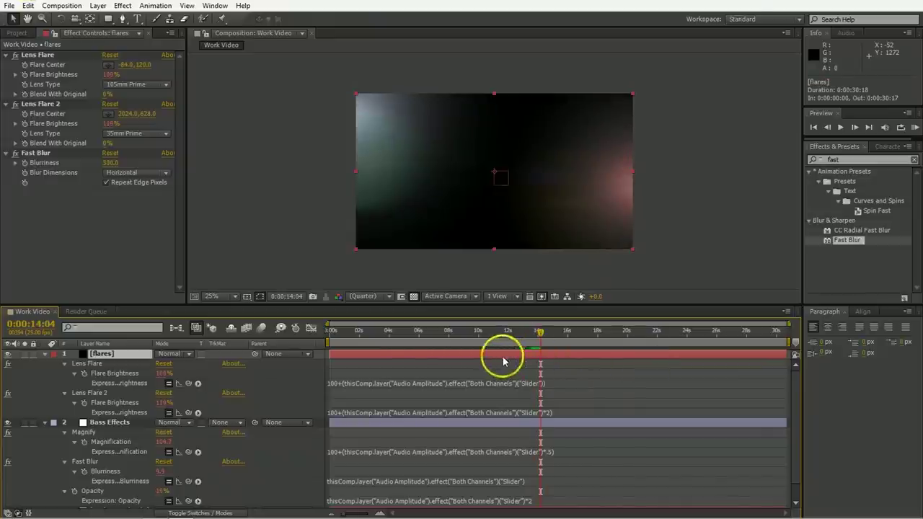
Set the flares layer to Add blend mode at 50% opacity.
{"action": "left_click", "coordinate": [180, 353]}
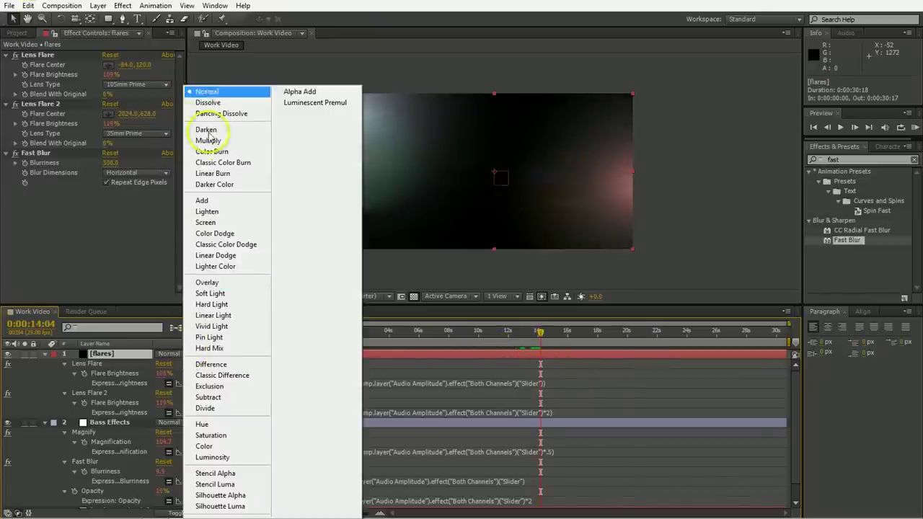
{"action": "left_click", "coordinate": [202, 202]}
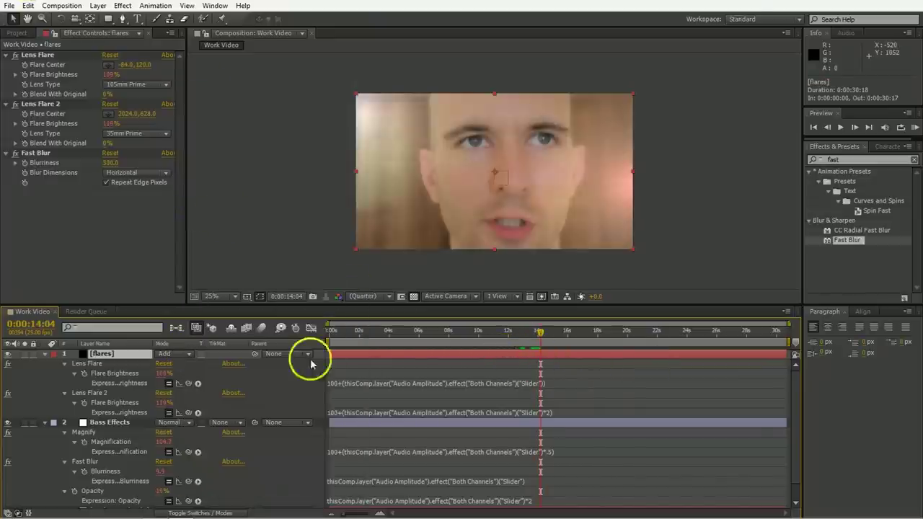
{"action": "key", "text": "t"}
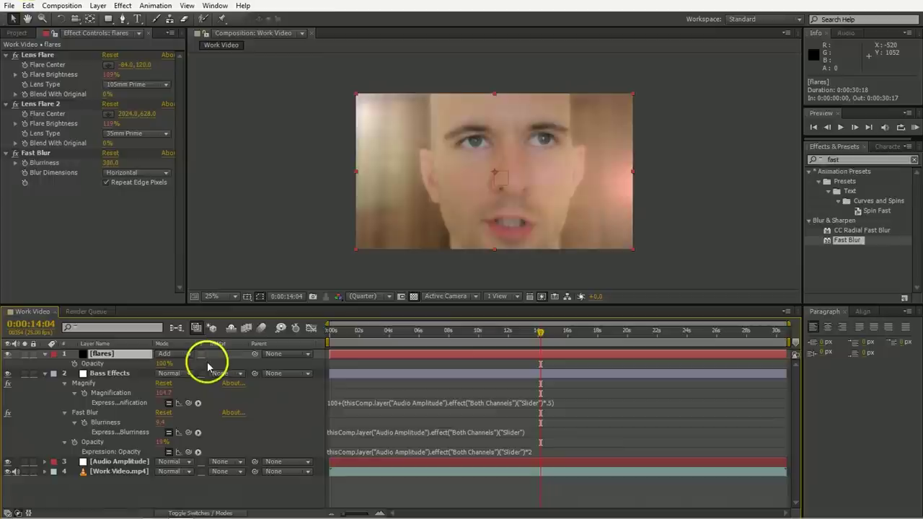
{"action": "left_click", "coordinate": [165, 364]}
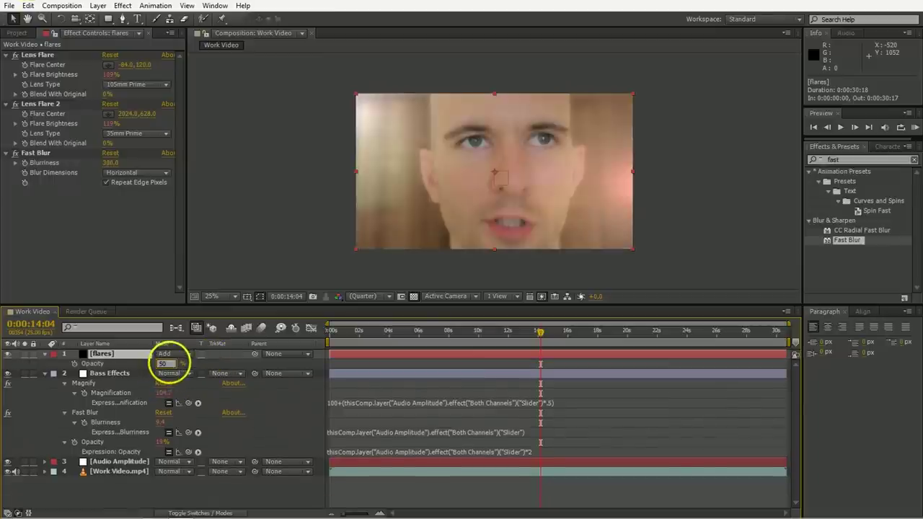
{"action": "type", "text": "50"}
{"action": "key", "text": "Return"}
{"action": "key", "text": "space"}
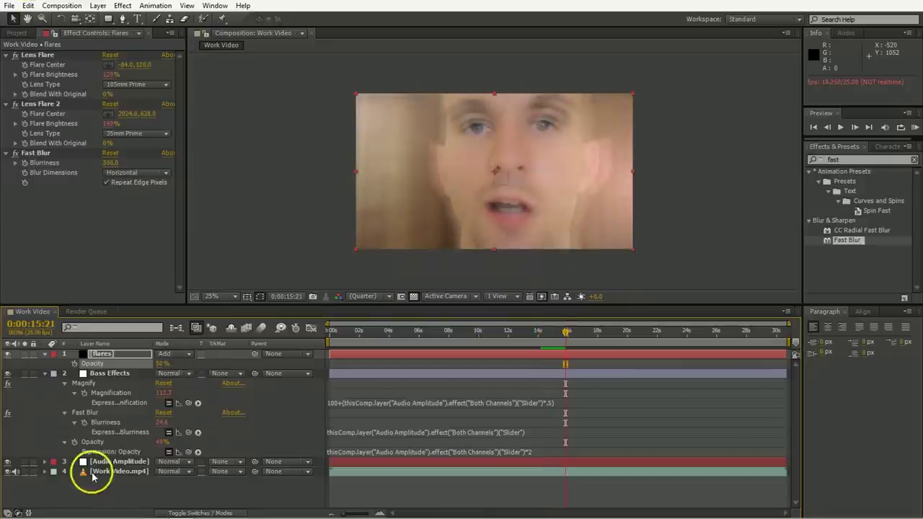
Collapse all layer properties and add a new adjustment layer to the composition.
{"action": "key", "text": "u"}
{"action": "key", "text": "u"}
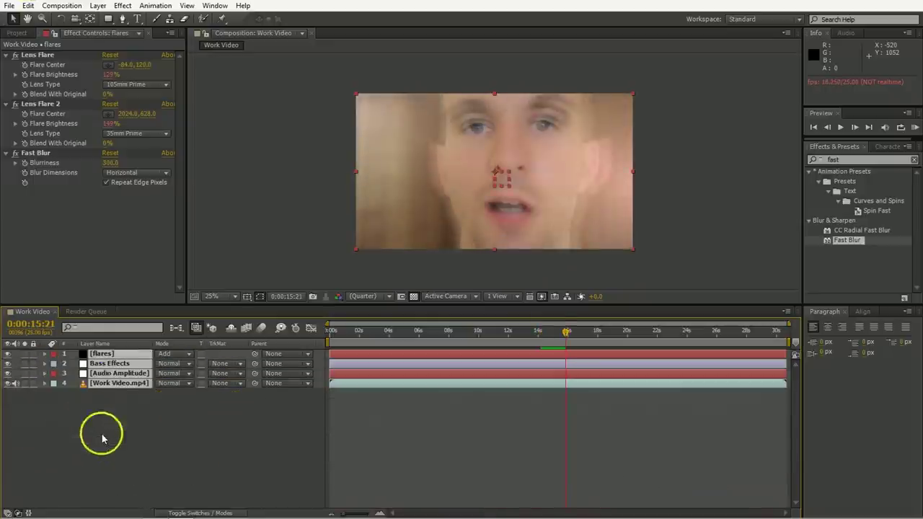
{"action": "left_click", "coordinate": [102, 438]}
{"action": "right_click", "coordinate": [109, 427]}
{"action": "mouse_move", "coordinate": [135, 304]}
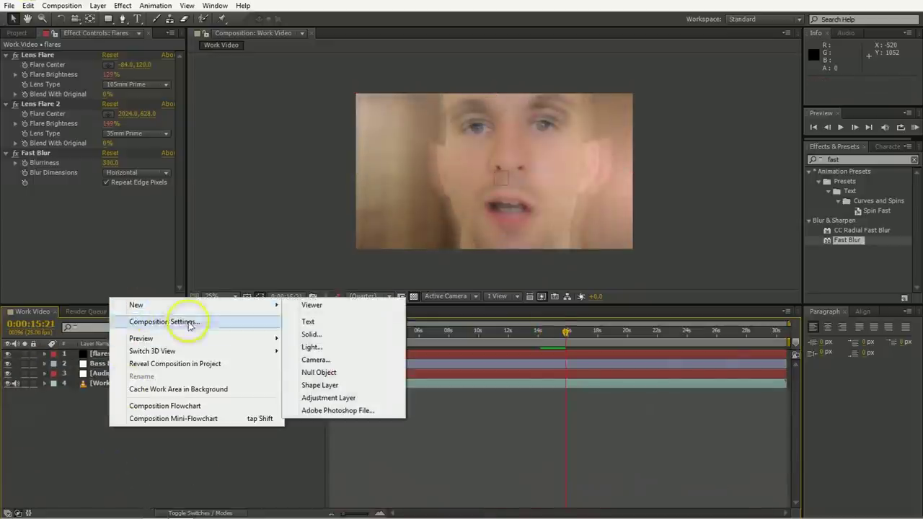
{"action": "left_click", "coordinate": [344, 397]}
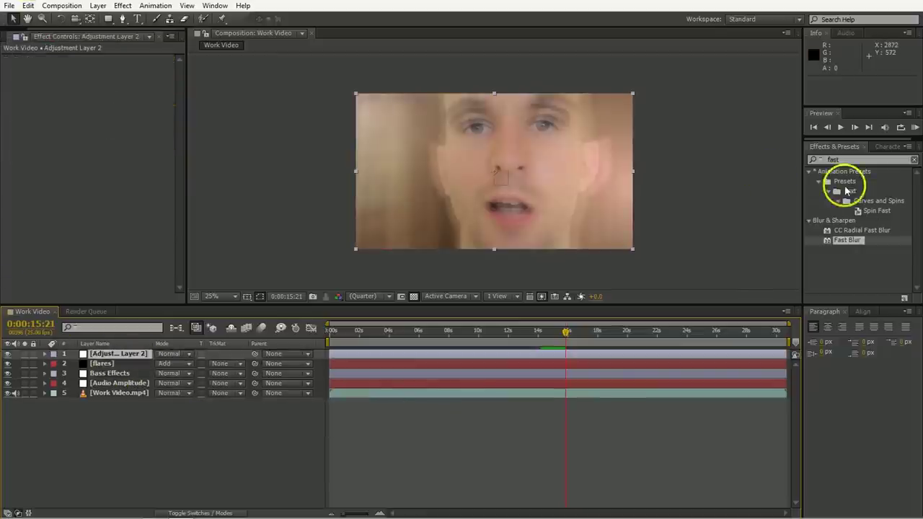
Apply Tint to the adjustment layer with Amount to Tint at 25%.
{"action": "left_click", "coordinate": [842, 159]}
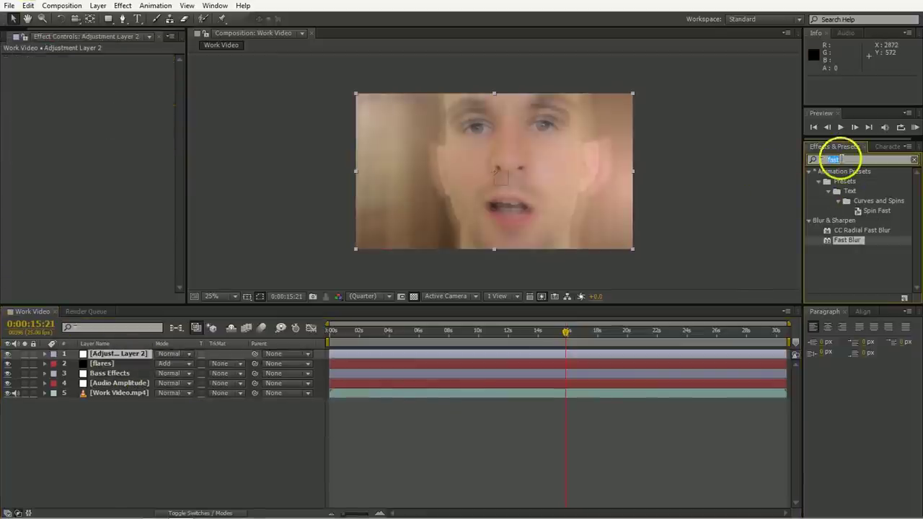
{"action": "type", "text": "tint"}
{"action": "double_click", "coordinate": [839, 221]}
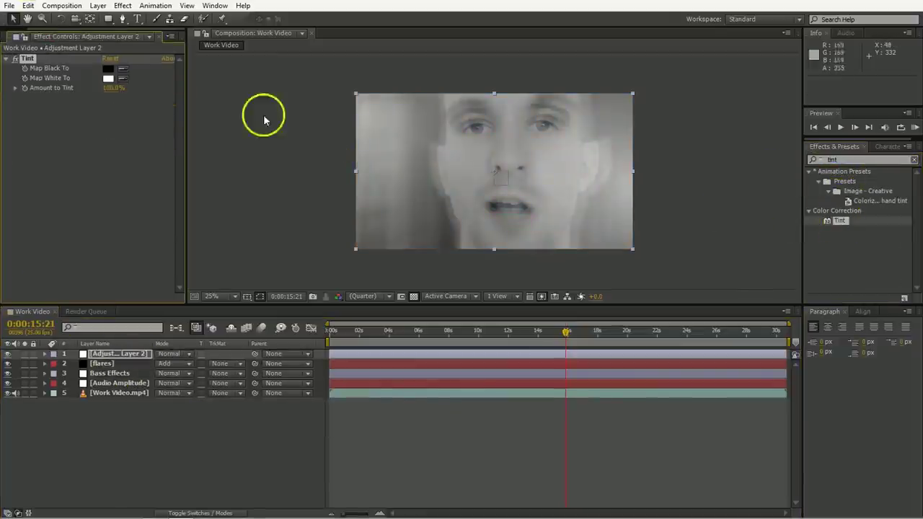
{"action": "key", "text": "Return"}
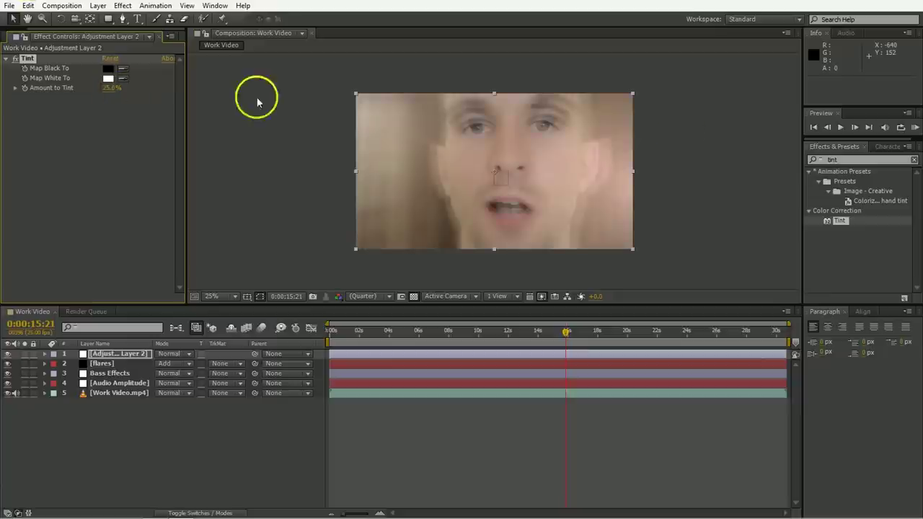
Apply Curves and shape the RGB curve into a contrast-adding S-curve.
{"action": "type", "text": "curves"}
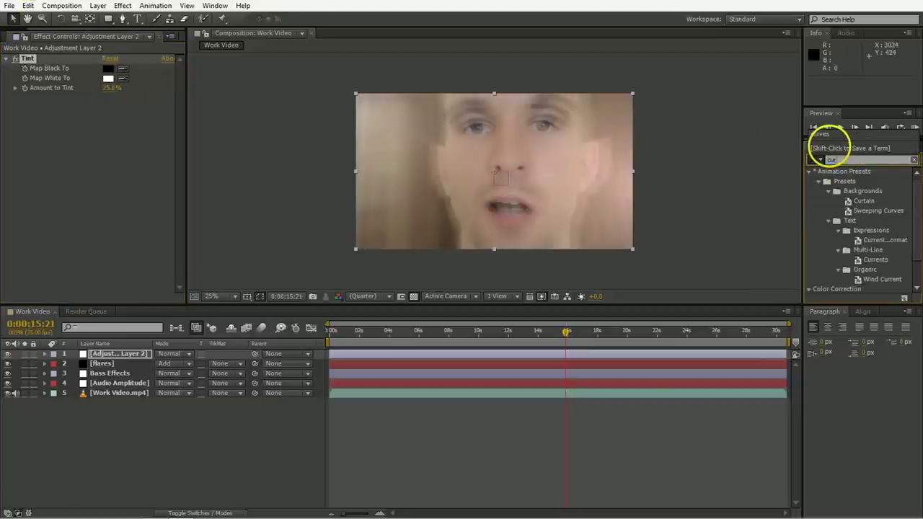
{"action": "double_click", "coordinate": [842, 220]}
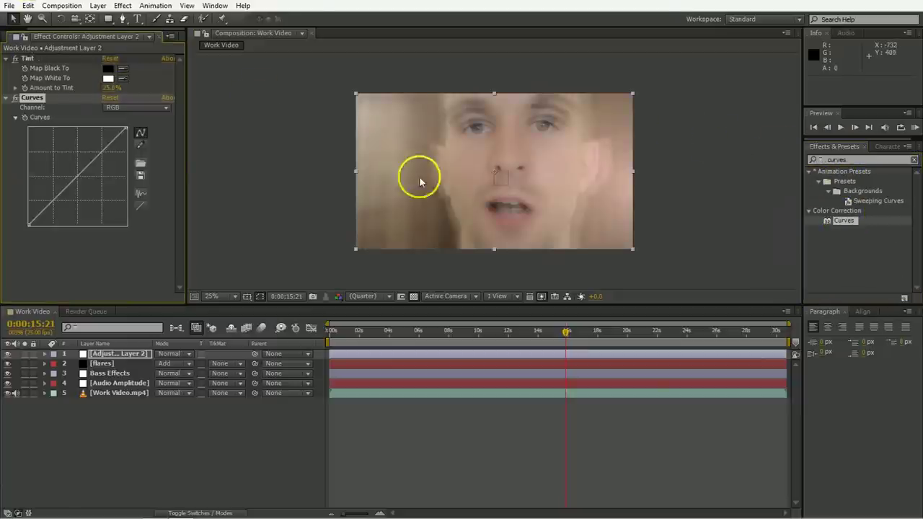
{"action": "left_click_drag", "start_coordinate": [117, 134], "coordinate": [106, 141]}
{"action": "left_click_drag", "start_coordinate": [63, 189], "coordinate": [50, 206]}
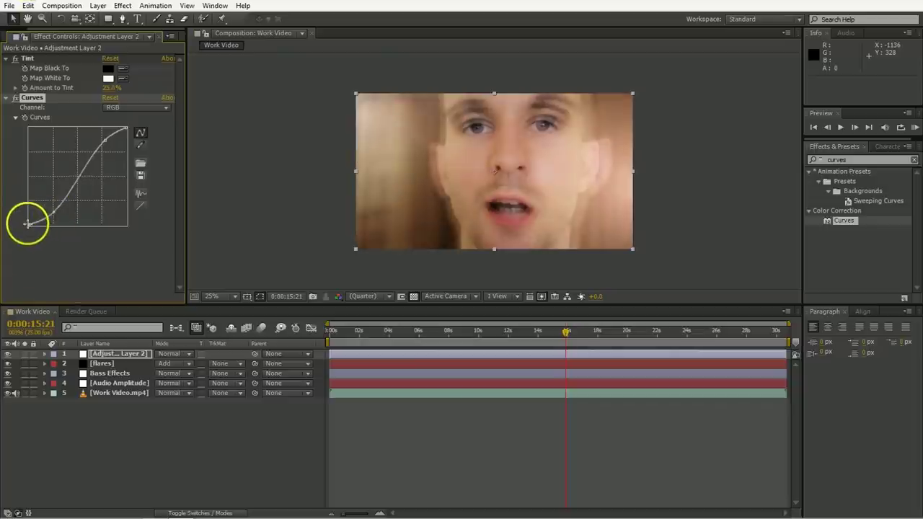
{"action": "left_click_drag", "start_coordinate": [48, 215], "coordinate": [52, 213]}
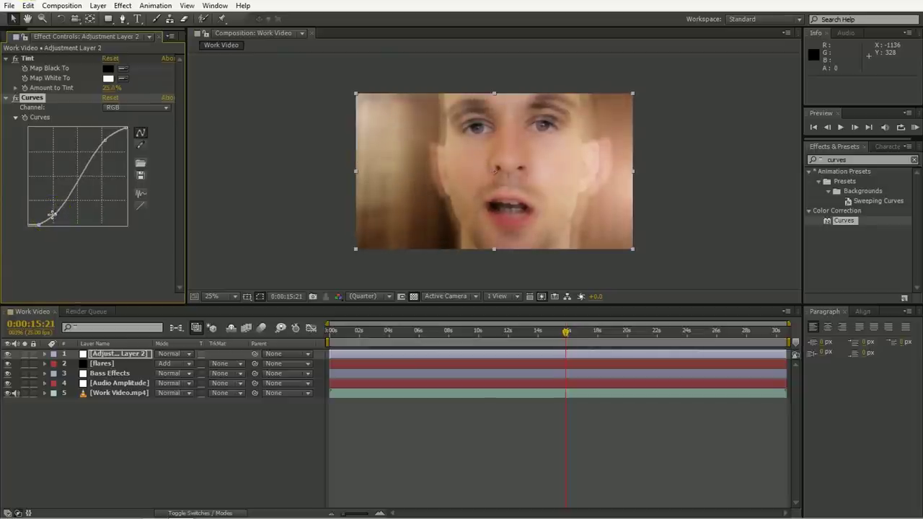
Shape the Red and Blue channel curves to warm the image.
{"action": "left_click", "coordinate": [151, 107]}
{"action": "left_click", "coordinate": [124, 133]}
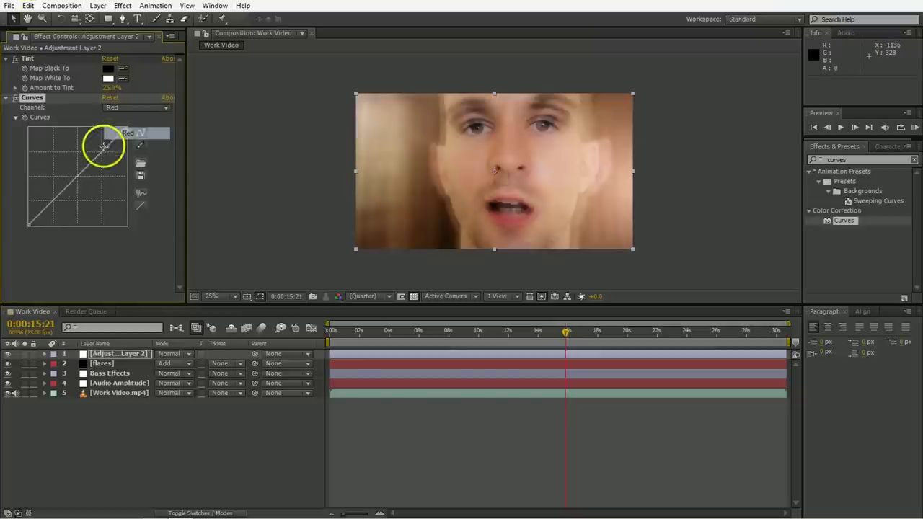
{"action": "left_click_drag", "start_coordinate": [103, 146], "coordinate": [101, 148]}
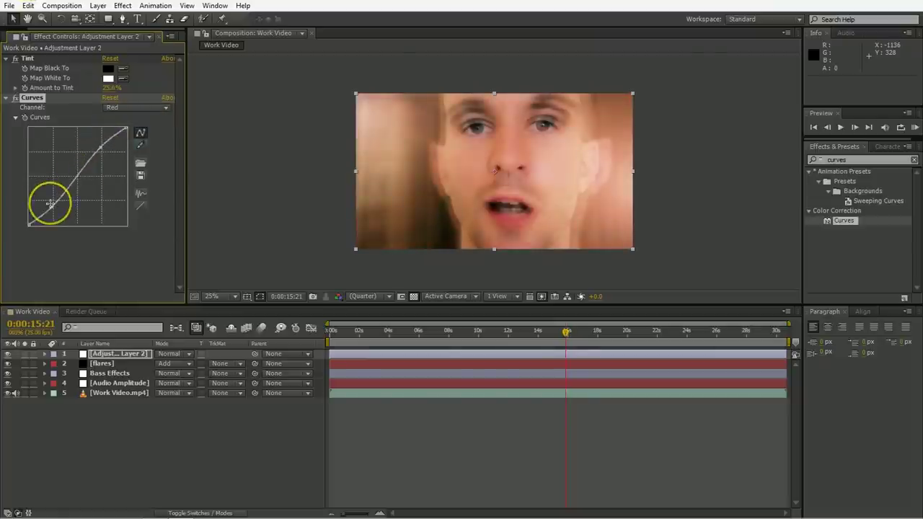
{"action": "left_click_drag", "start_coordinate": [50, 204], "coordinate": [68, 192]}
{"action": "left_click", "coordinate": [138, 108]}
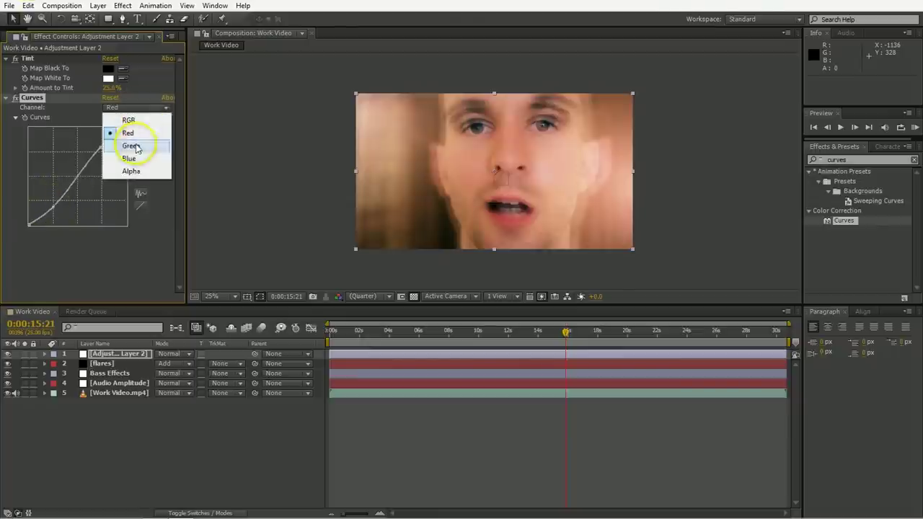
{"action": "left_click", "coordinate": [128, 158]}
{"action": "left_click_drag", "start_coordinate": [104, 148], "coordinate": [105, 153]}
{"action": "left_click", "coordinate": [51, 203]}
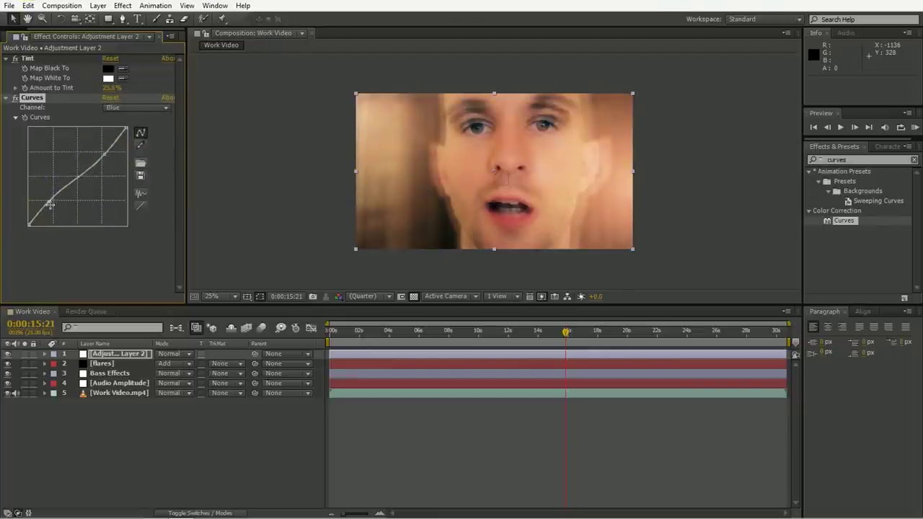
{"action": "left_click_drag", "start_coordinate": [85, 169], "coordinate": [103, 153]}
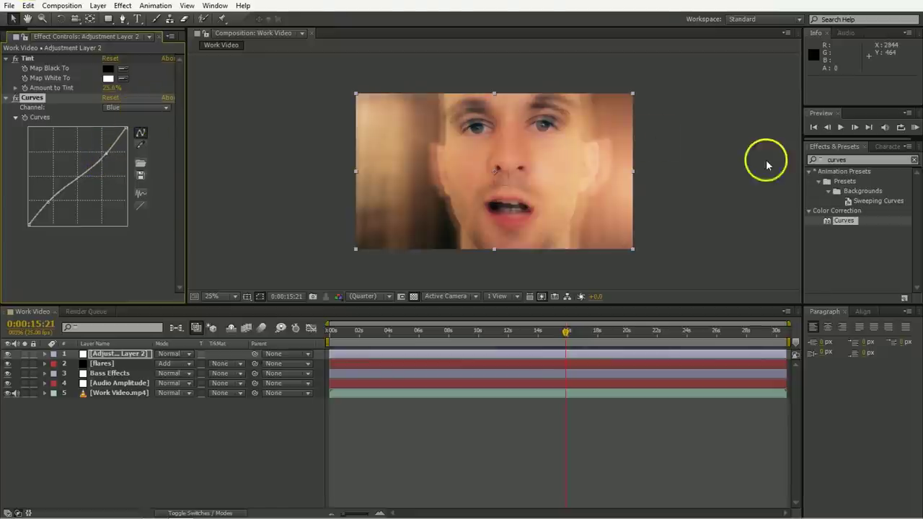
Add Tritone below Curves with midtones set to hue 200, saturation 50.
{"action": "left_click", "coordinate": [847, 159]}
{"action": "type", "text": "triton"}
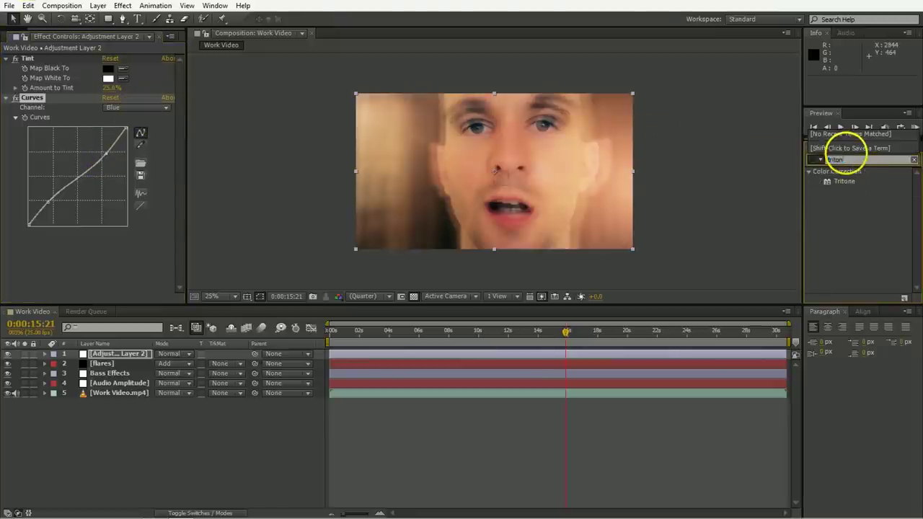
{"action": "left_click_drag", "start_coordinate": [843, 181], "coordinate": [92, 249]}
{"action": "left_click", "coordinate": [108, 262]}
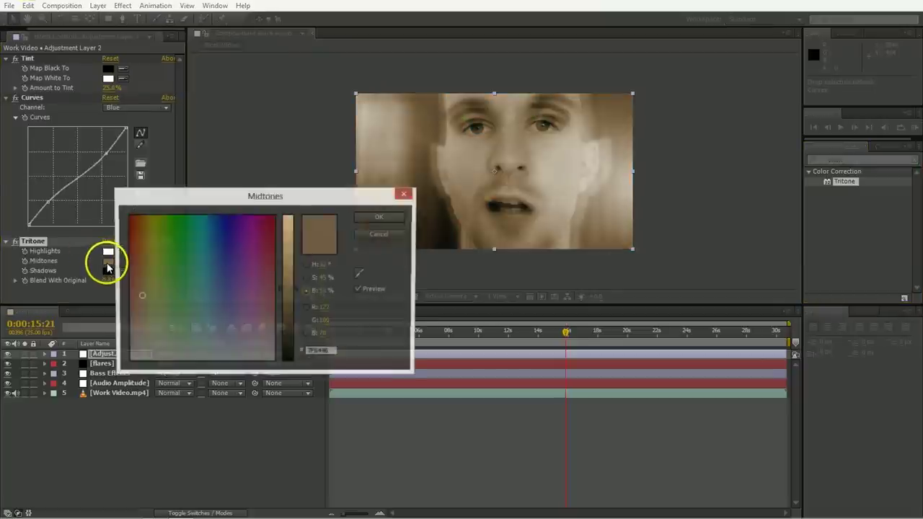
{"action": "left_click", "coordinate": [324, 266]}
{"action": "type", "text": "200"}
{"action": "key", "text": "Tab"}
{"action": "type", "text": "50"}
{"action": "key", "text": "Tab"}
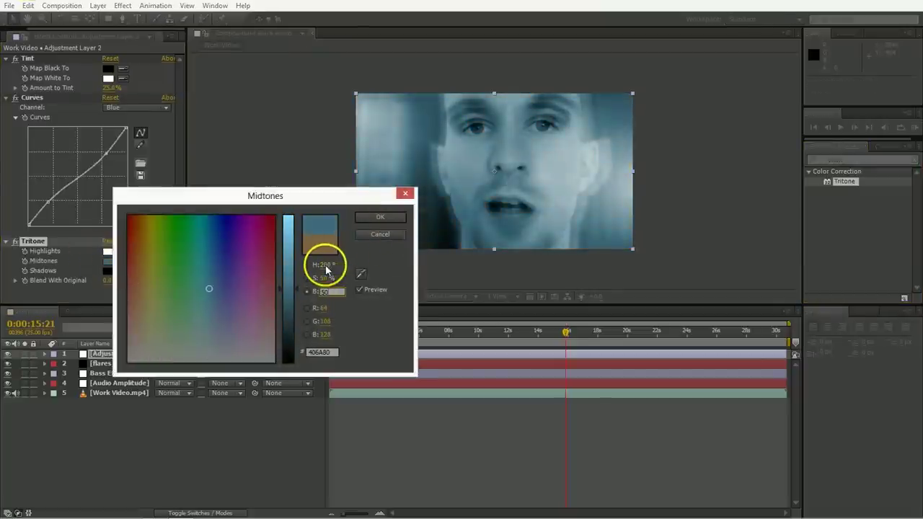
{"action": "key", "text": "Return"}
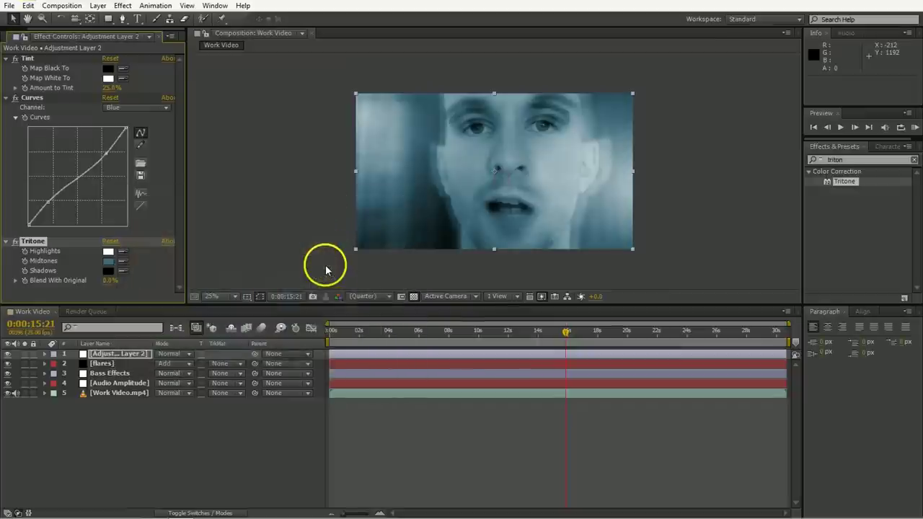
Set Tritone's Blend With Original to 50%.
{"action": "left_click", "coordinate": [111, 281]}
{"action": "type", "text": "50"}
{"action": "key", "text": "Return"}
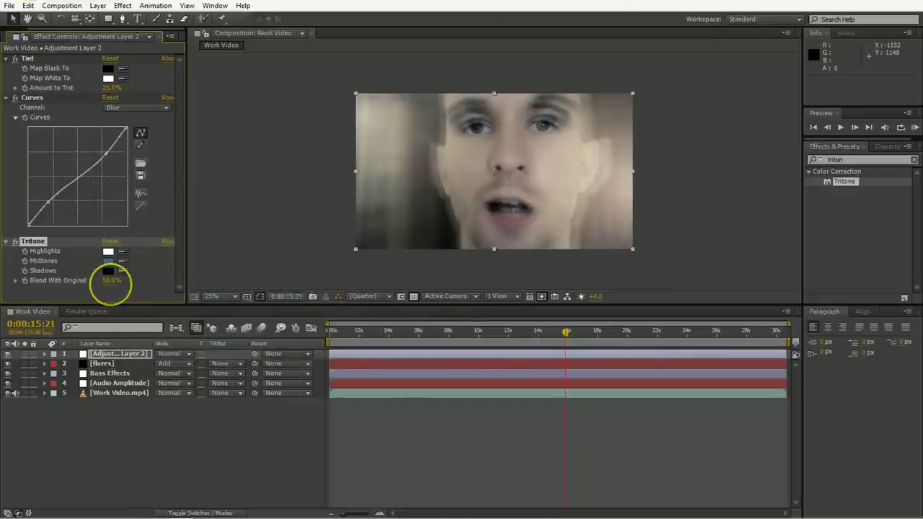
Deepen the shadow toe of the RGB curve in Curves.
{"action": "left_click", "coordinate": [110, 281]}
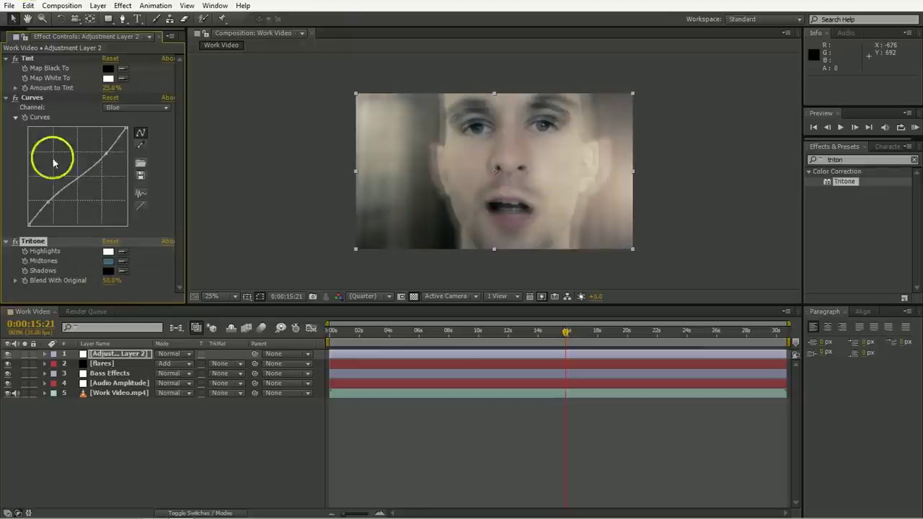
{"action": "left_click", "coordinate": [140, 107]}
{"action": "left_click", "coordinate": [128, 118]}
{"action": "mouse_move", "coordinate": [62, 197]}
{"action": "left_mouse_down"}
{"action": "mouse_move", "coordinate": [42, 219]}
{"action": "mouse_move", "coordinate": [62, 209]}
{"action": "left_mouse_up"}
{"action": "left_click", "coordinate": [107, 137]}
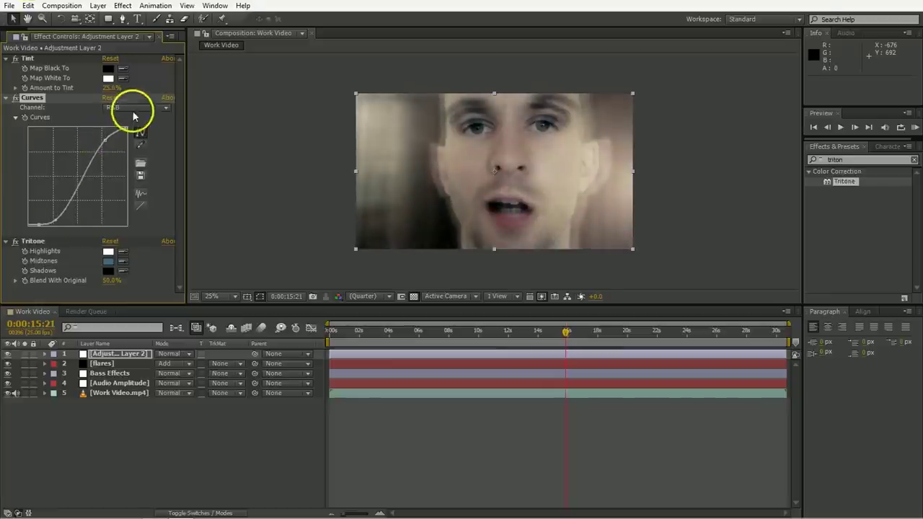
Raise a point on the Red curve and nudge a new Green curve point down.
{"action": "left_click", "coordinate": [133, 110]}
{"action": "left_click", "coordinate": [130, 132]}
{"action": "left_click_drag", "start_coordinate": [108, 156], "coordinate": [98, 148]}
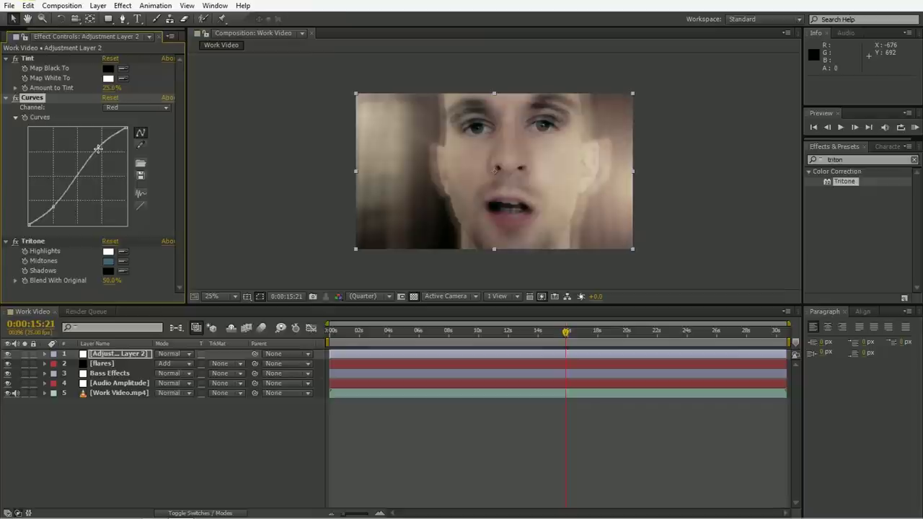
{"action": "left_click_drag", "start_coordinate": [119, 108], "coordinate": [119, 143]}
{"action": "left_click", "coordinate": [82, 171]}
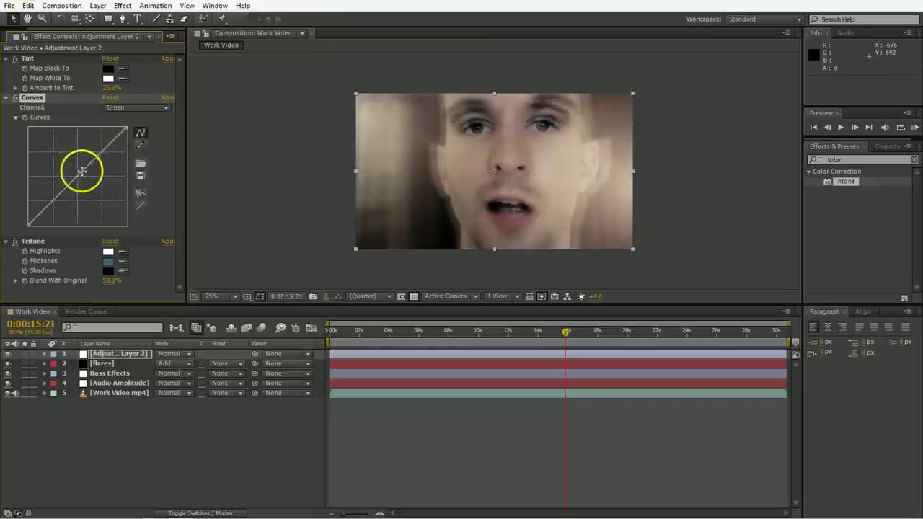
{"action": "left_click_drag", "start_coordinate": [82, 171], "coordinate": [77, 176]}
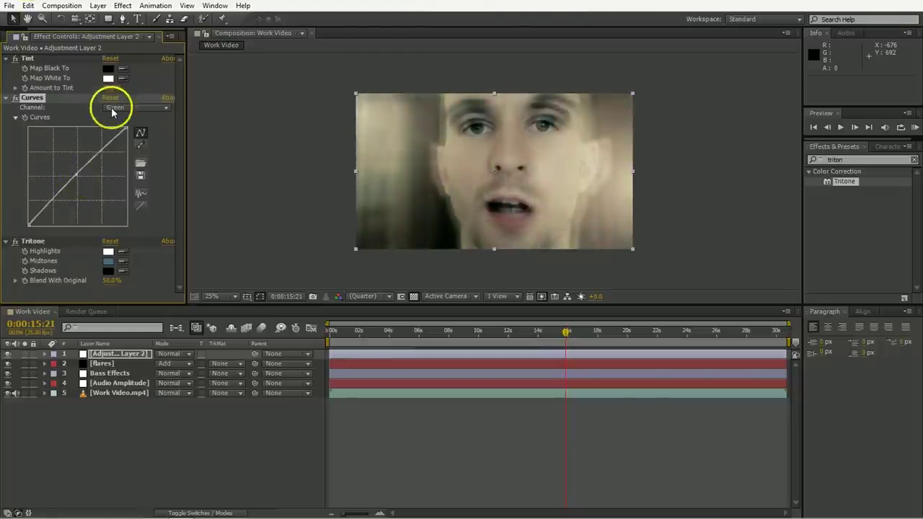
Lower Tint's Amount to Tint from 25% to 10%.
{"action": "left_click_drag", "start_coordinate": [113, 84], "coordinate": [112, 92]}
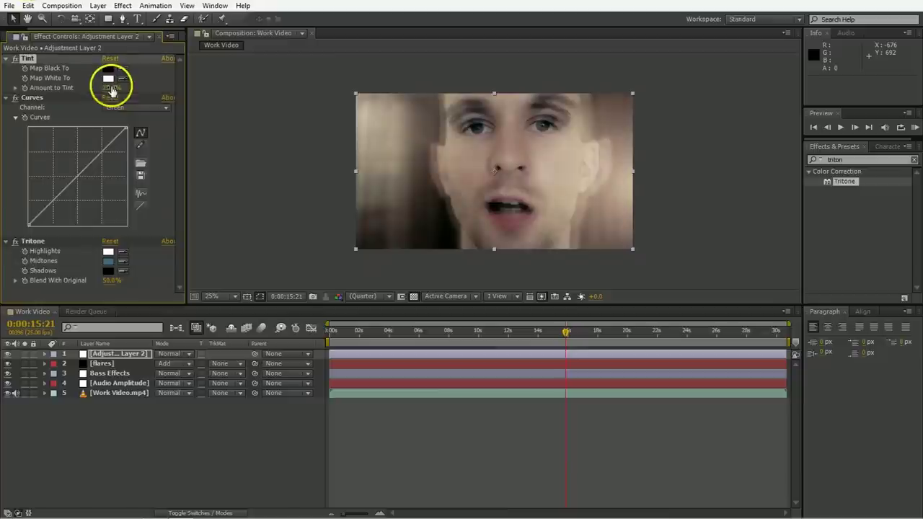
{"action": "left_click", "coordinate": [110, 88]}
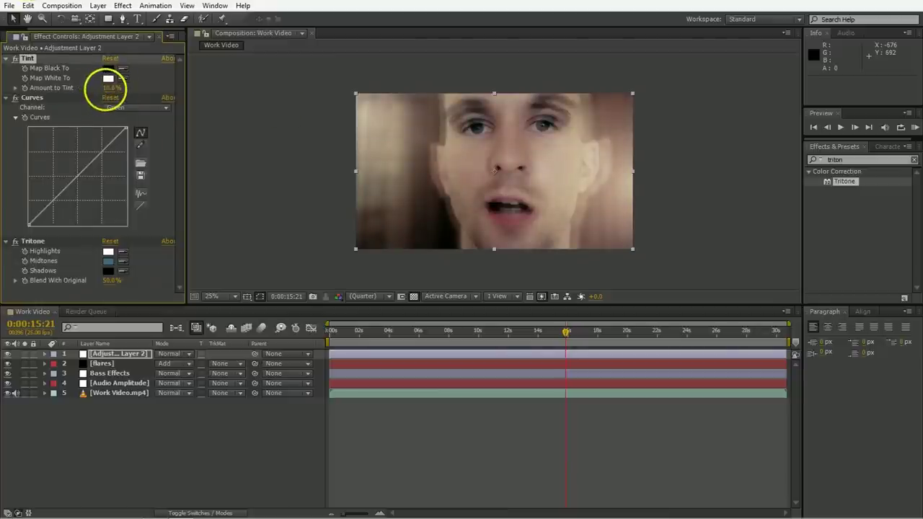
{"action": "left_click", "coordinate": [225, 419]}
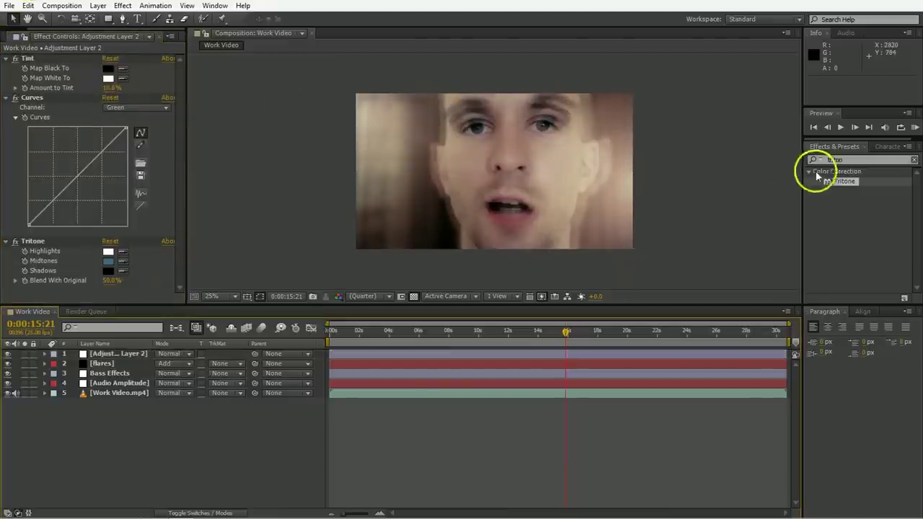
{"action": "left_click_drag", "start_coordinate": [817, 176], "coordinate": [125, 435]}
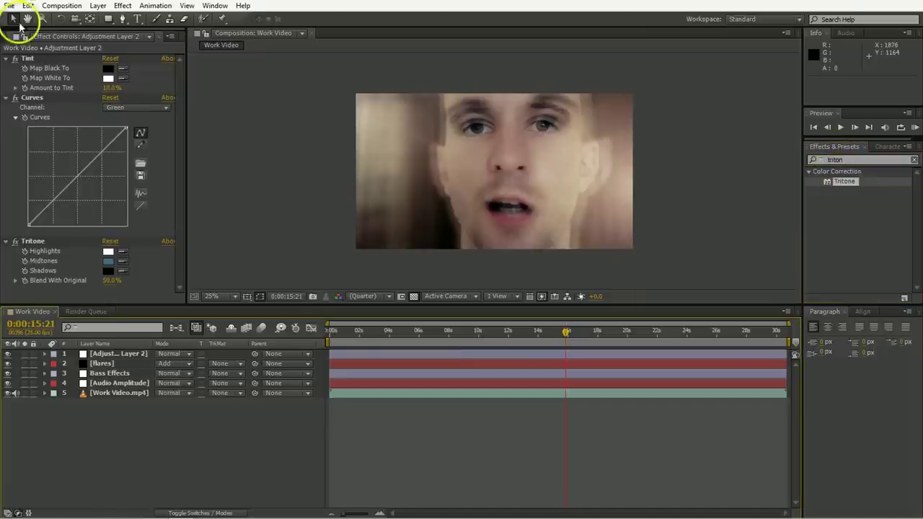
Add the flares solid as a new top layer named 'vinny'.
{"action": "left_click", "coordinate": [15, 36]}
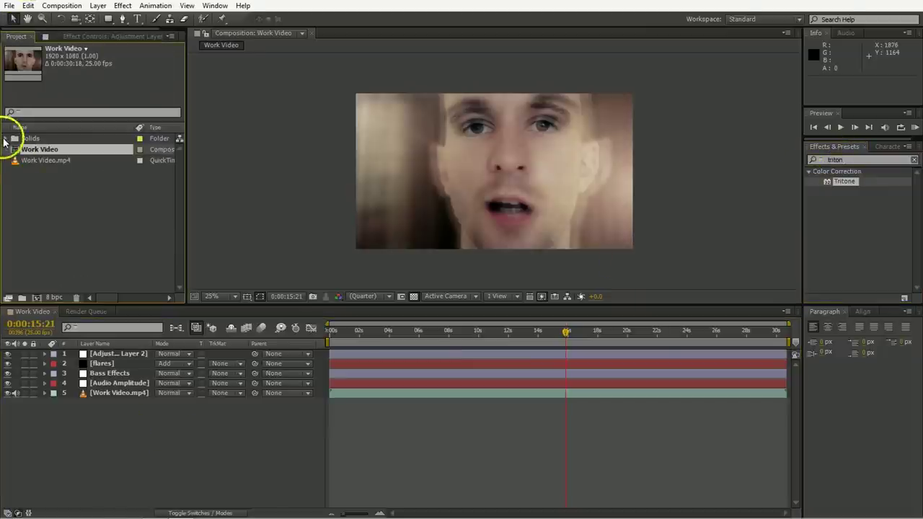
{"action": "left_click", "coordinate": [5, 138]}
{"action": "left_click", "coordinate": [5, 139]}
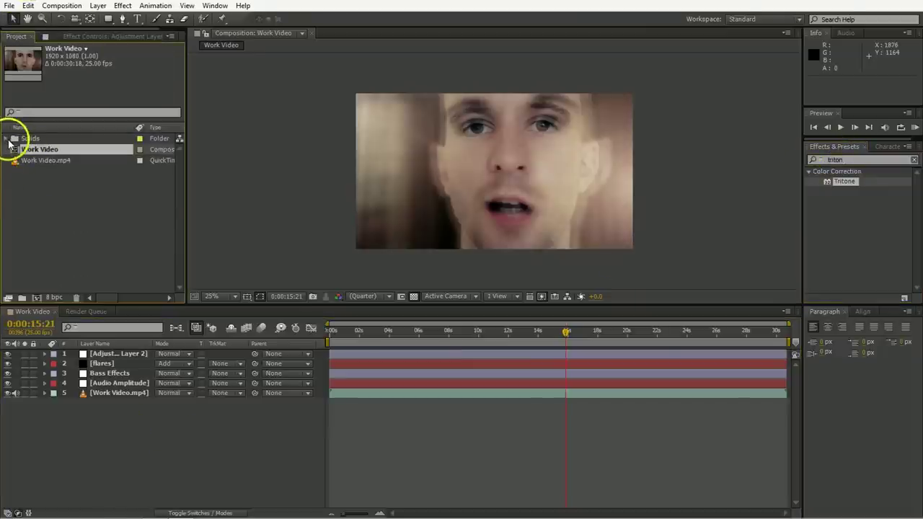
{"action": "left_click", "coordinate": [5, 138]}
{"action": "left_click_drag", "start_coordinate": [41, 182], "coordinate": [120, 354]}
{"action": "key", "text": "Return"}
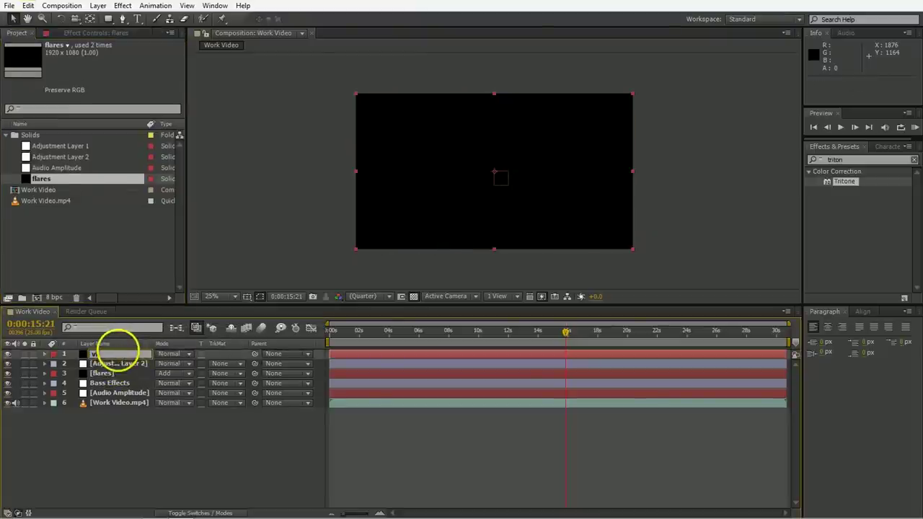
{"action": "type", "text": "vinny"}
{"action": "key", "text": "Return"}
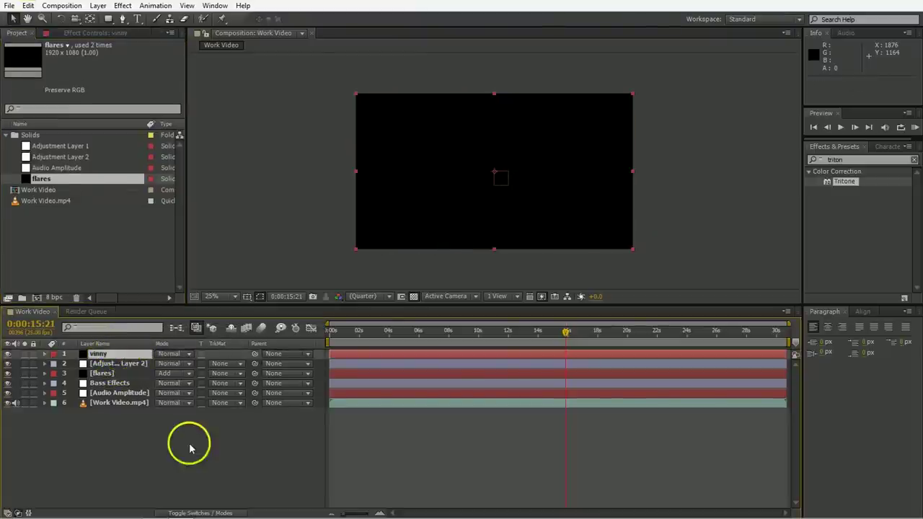
Apply a black, inverted Circle effect to the 'vinny' layer.
{"action": "left_click", "coordinate": [852, 160]}
{"action": "type", "text": "circl"}
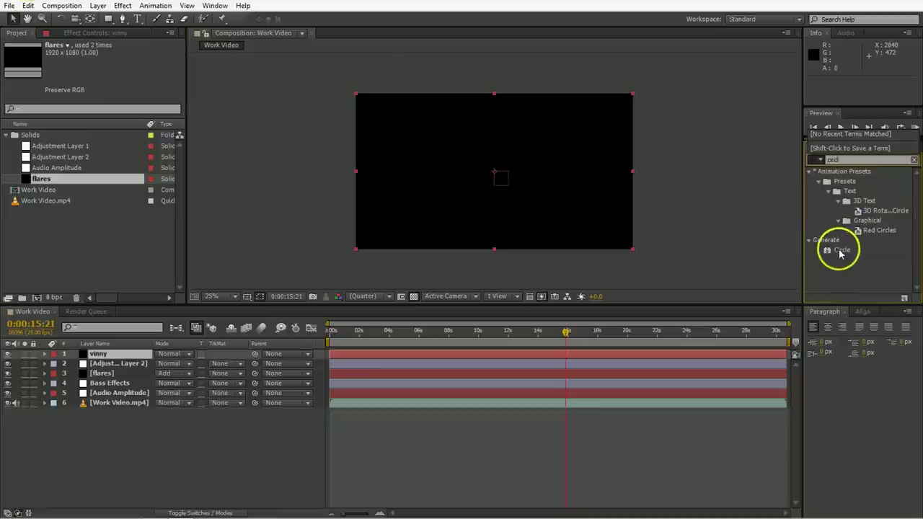
{"action": "double_click", "coordinate": [841, 251]}
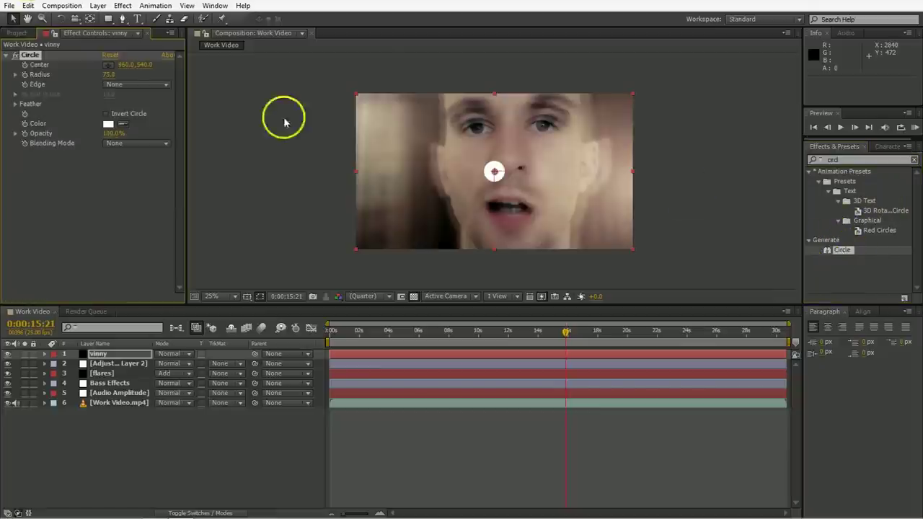
{"action": "left_click", "coordinate": [112, 127]}
{"action": "left_click_drag", "start_coordinate": [288, 315], "coordinate": [276, 387]}
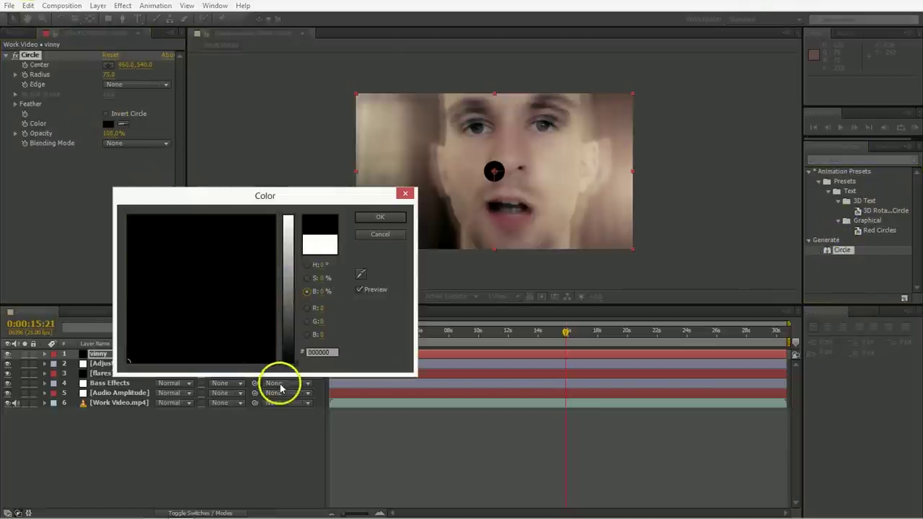
{"action": "left_click", "coordinate": [367, 217]}
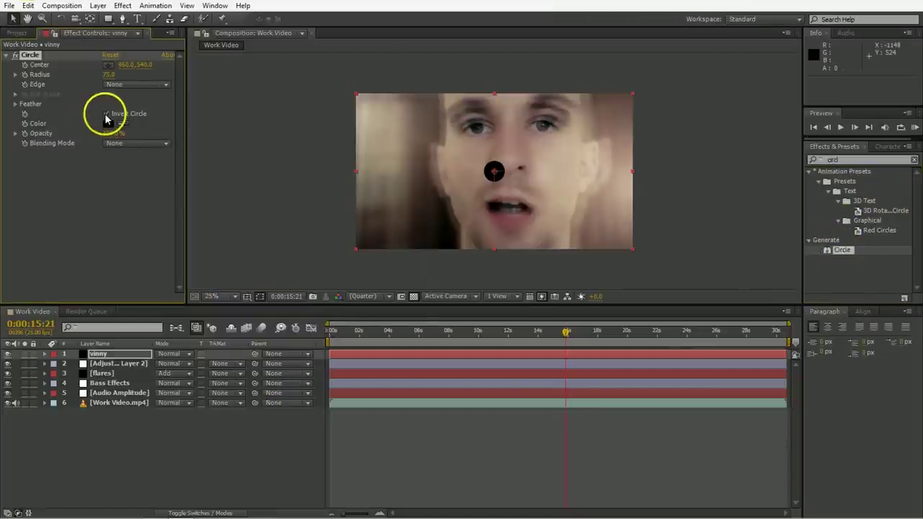
{"action": "left_click", "coordinate": [106, 114]}
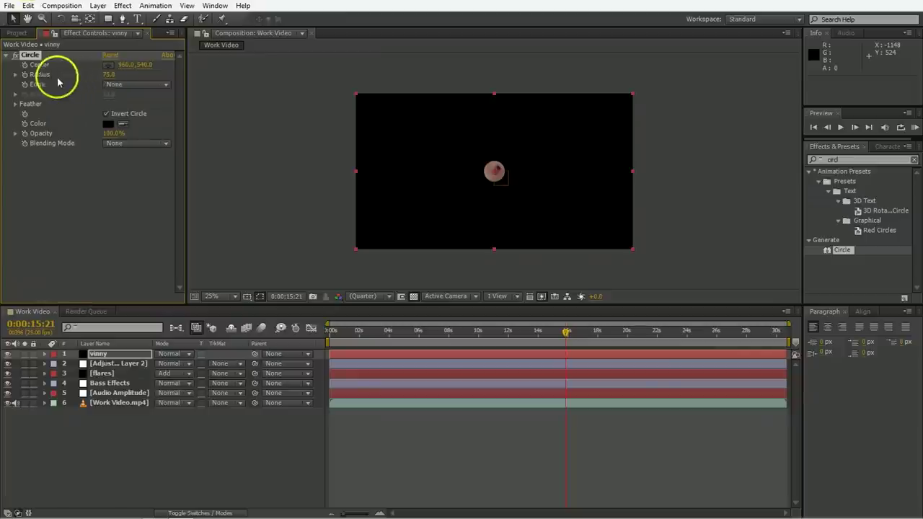
Set the Circle's radius to 1080 and outer feather to 720.
{"action": "left_click", "coordinate": [106, 76]}
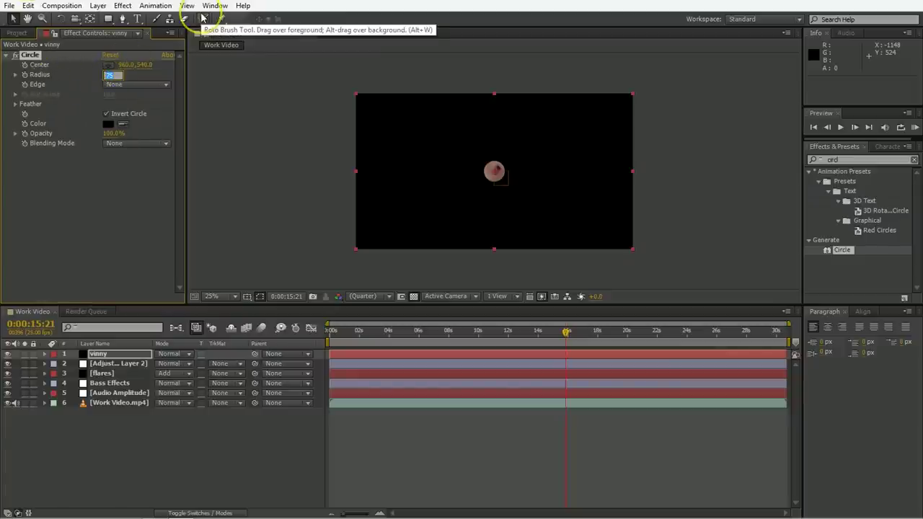
{"action": "type", "text": "1080"}
{"action": "key", "text": "Return"}
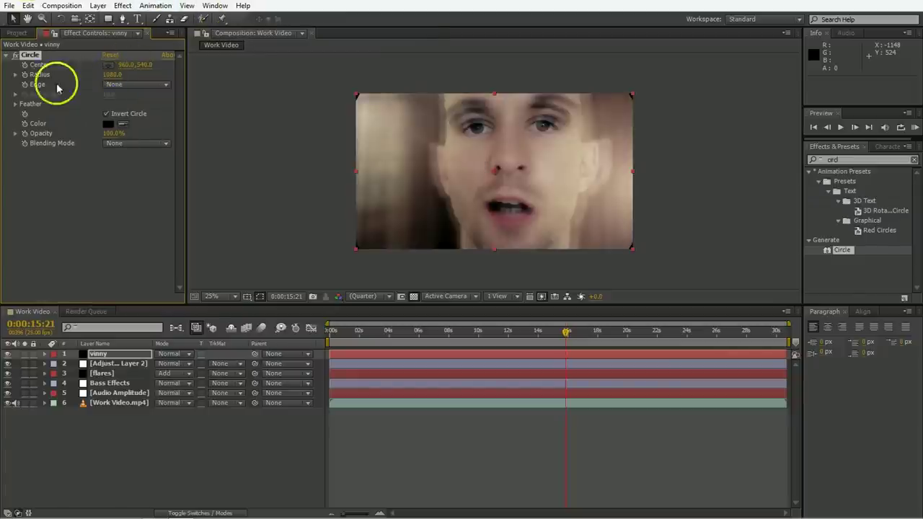
{"action": "left_click", "coordinate": [14, 104]}
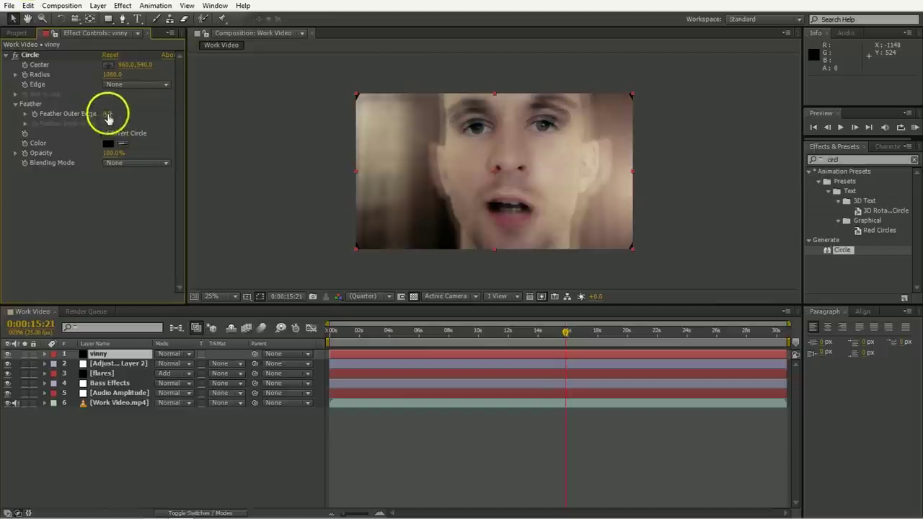
{"action": "left_click", "coordinate": [108, 114]}
{"action": "type", "text": "720"}
{"action": "key", "text": "Return"}
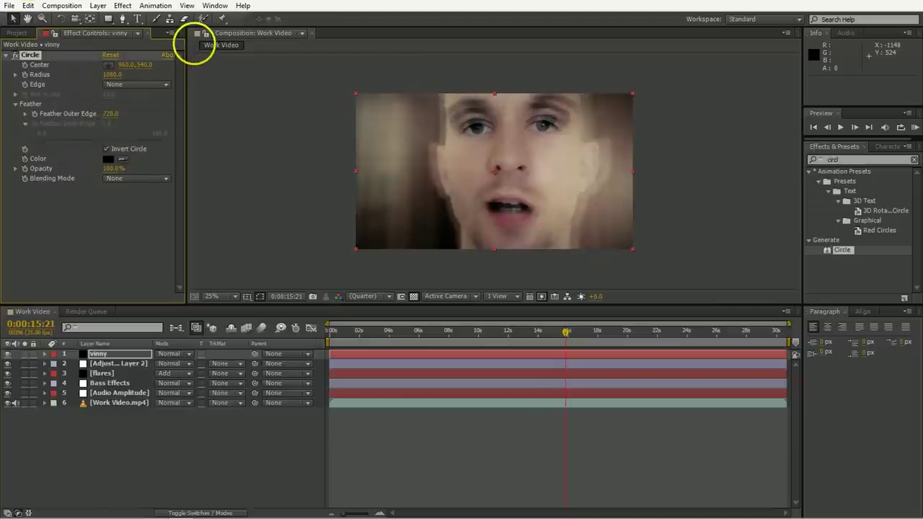
{"action": "left_click", "coordinate": [134, 192]}
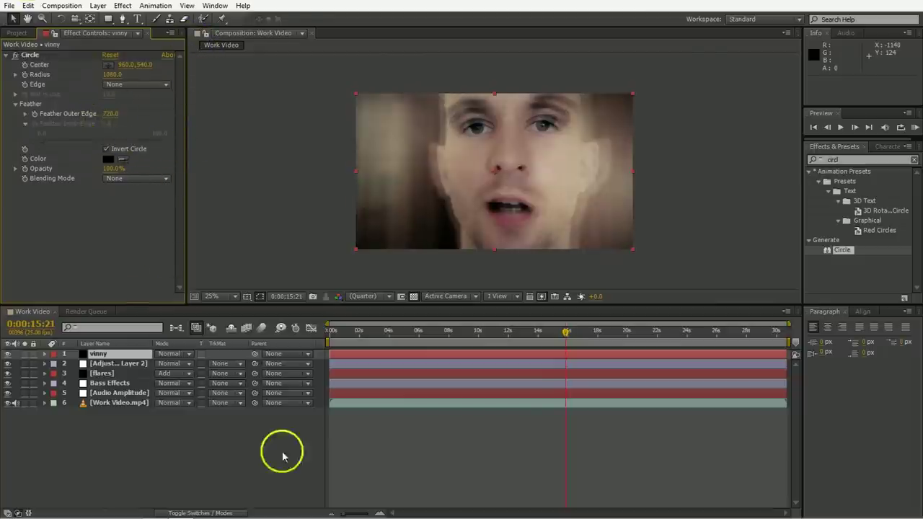
Set the vignette layer to Multiply blending and preview the composition.
{"action": "left_click", "coordinate": [170, 353]}
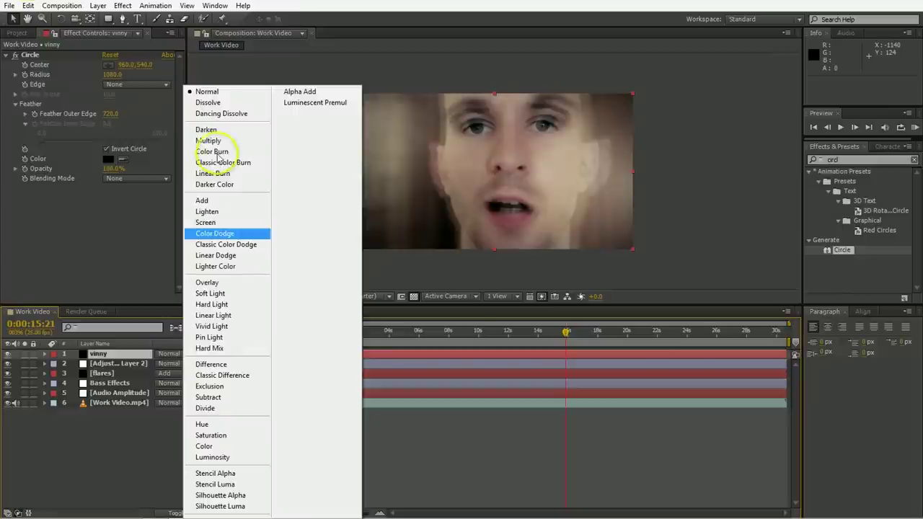
{"action": "left_click", "coordinate": [212, 147]}
{"action": "left_click", "coordinate": [324, 457]}
{"action": "key", "text": "space"}
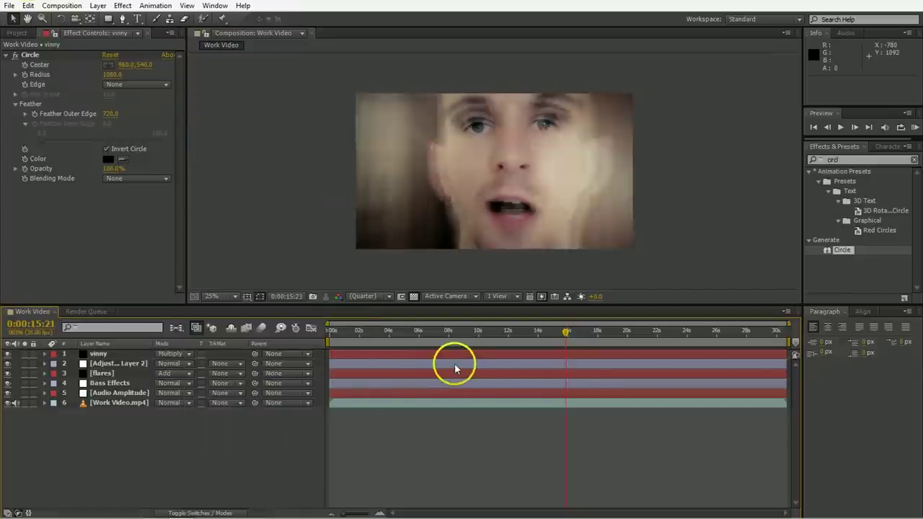
Reveal the flares layer's expressions and revise the second flare's brightness expression.
{"action": "left_click_drag", "start_coordinate": [453, 361], "coordinate": [550, 349]}
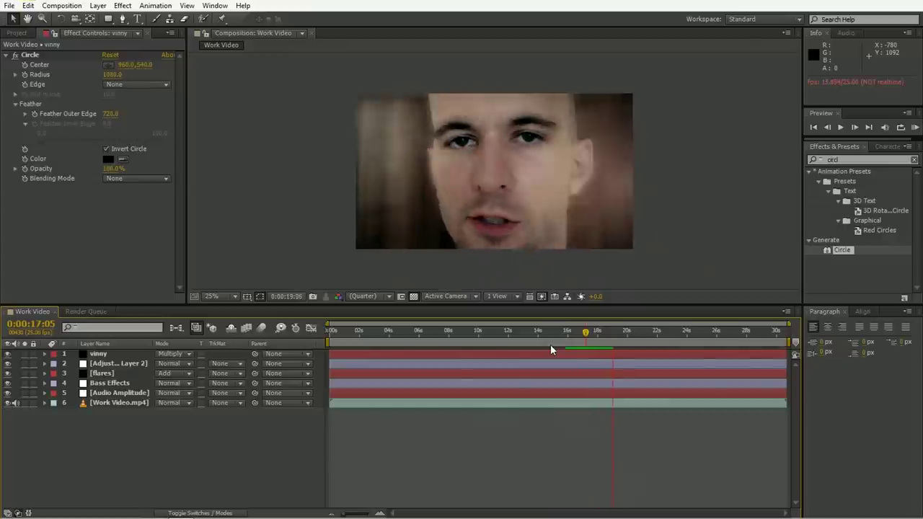
{"action": "left_click", "coordinate": [102, 373]}
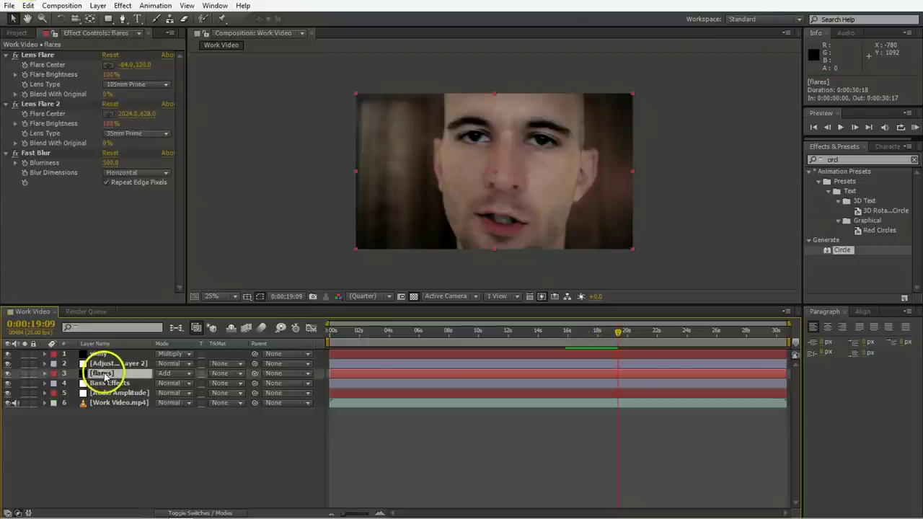
{"action": "key", "text": "e"}
{"action": "key", "text": "e"}
{"action": "left_click", "coordinate": [543, 431]}
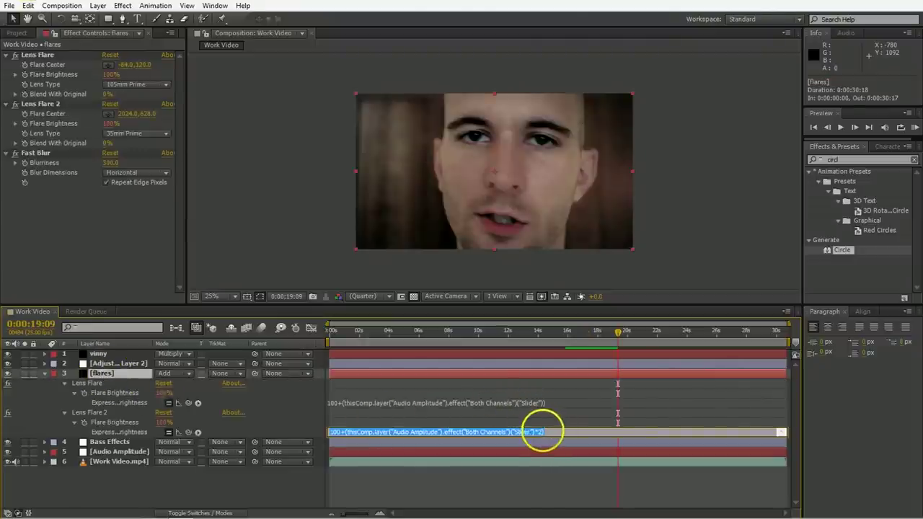
{"action": "left_click", "coordinate": [542, 431]}
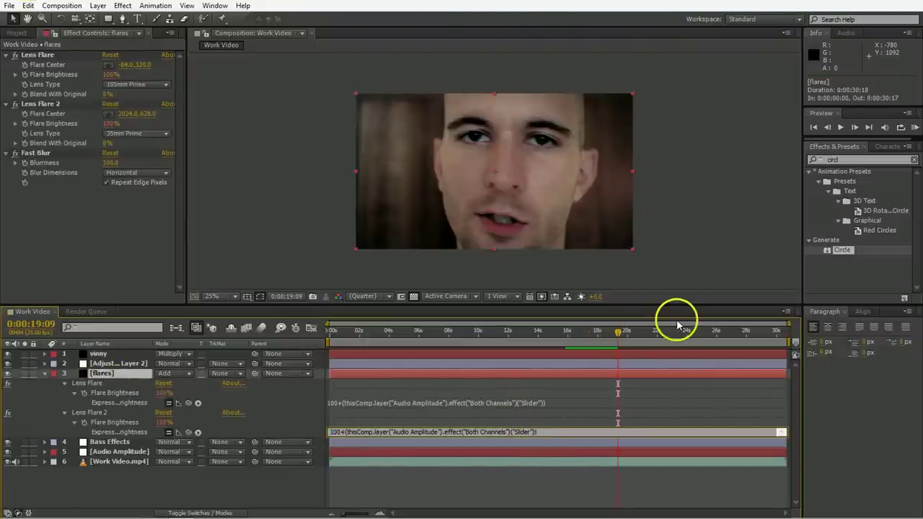
{"action": "left_click", "coordinate": [678, 326]}
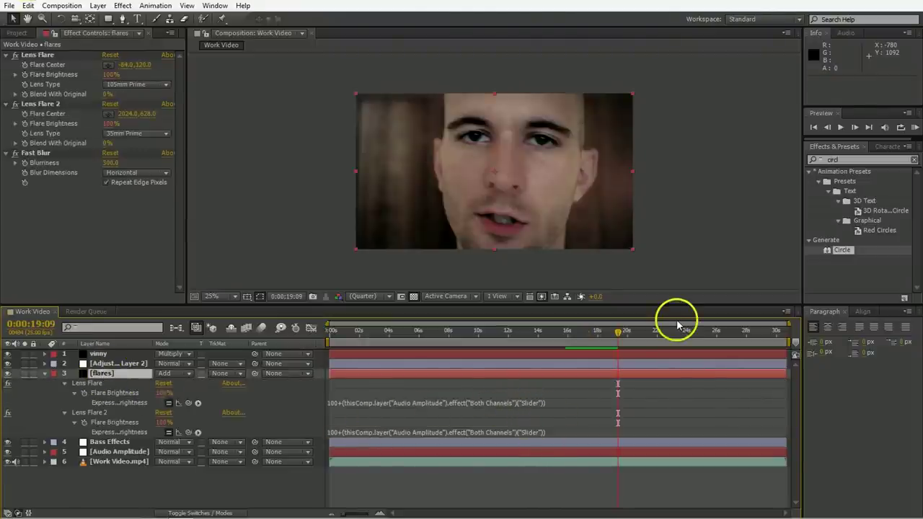
Scale the first flare's brightness slider term by .5 and preview the pulsing.
{"action": "left_click", "coordinate": [547, 402]}
{"action": "left_click", "coordinate": [546, 402]}
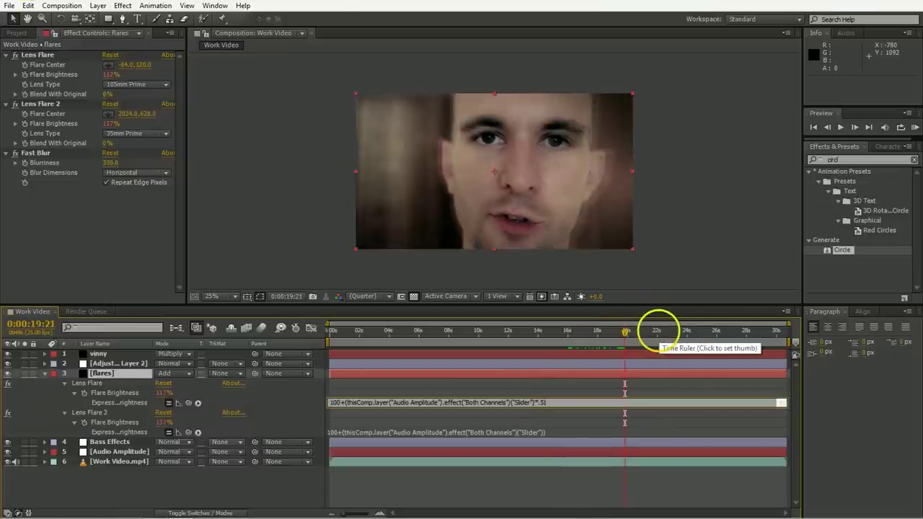
{"action": "left_click", "coordinate": [658, 330]}
{"action": "key", "text": "space"}
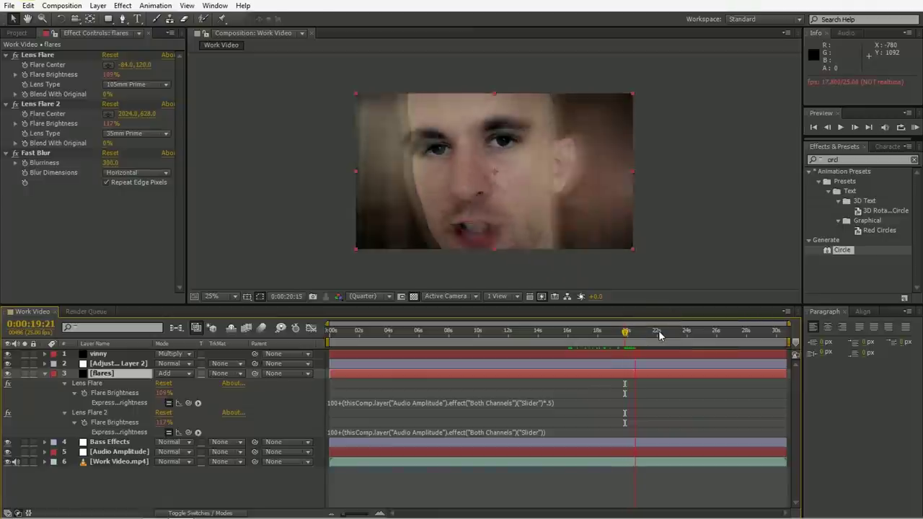
{"action": "key", "text": "space"}
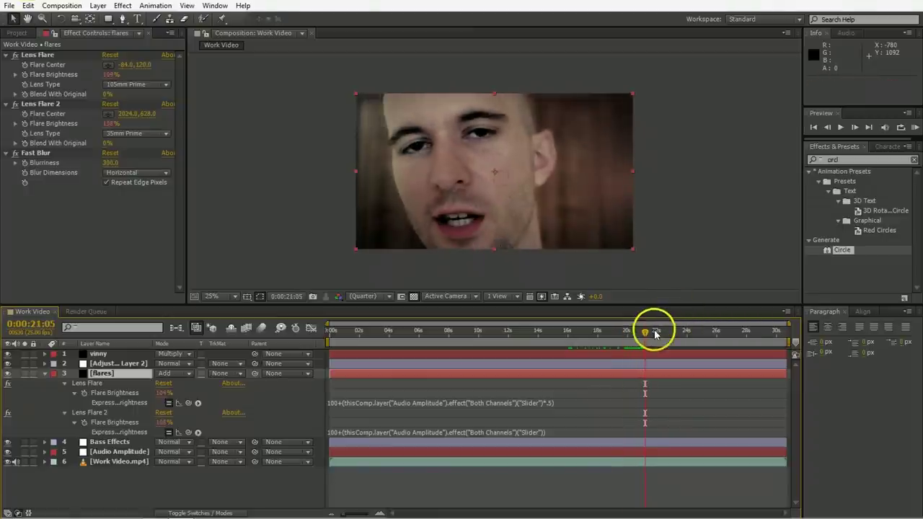
{"action": "left_click_drag", "start_coordinate": [654, 333], "coordinate": [686, 335]}
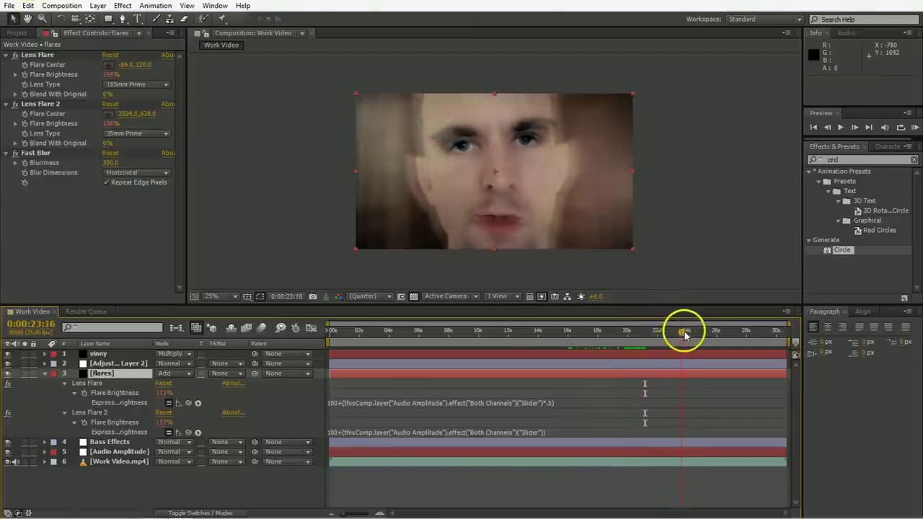